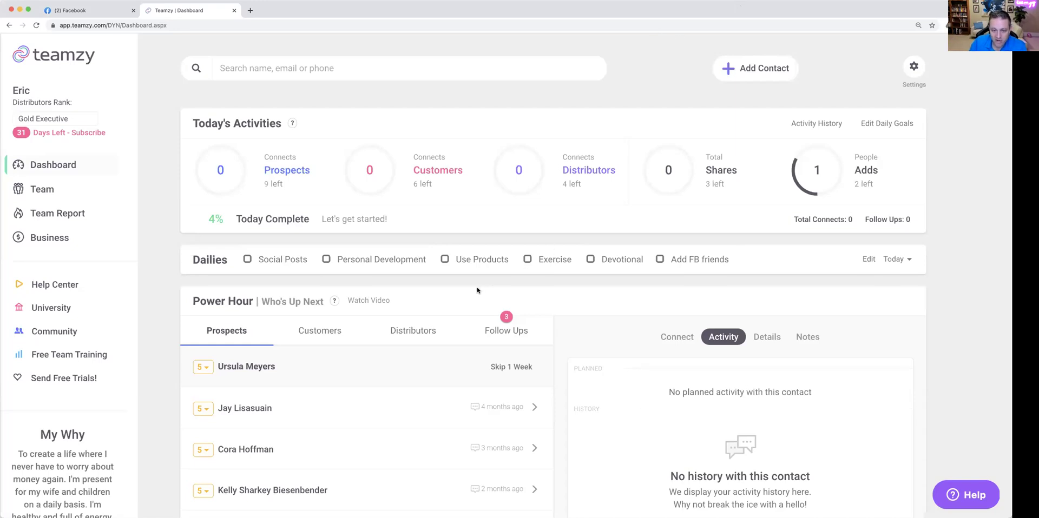
Look through the Customers and Distributors lists in Power Hour and return to the Prospects list
{"action": "scroll", "coordinate": [477, 291], "scroll_direction": "down", "scroll_amount": 3}
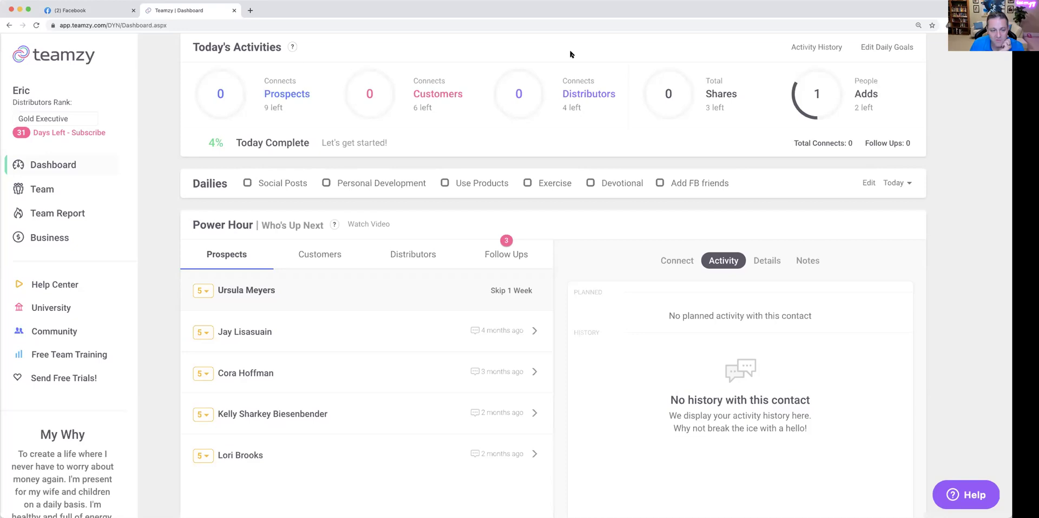
{"action": "scroll", "coordinate": [344, 173], "scroll_direction": "down", "scroll_amount": 2}
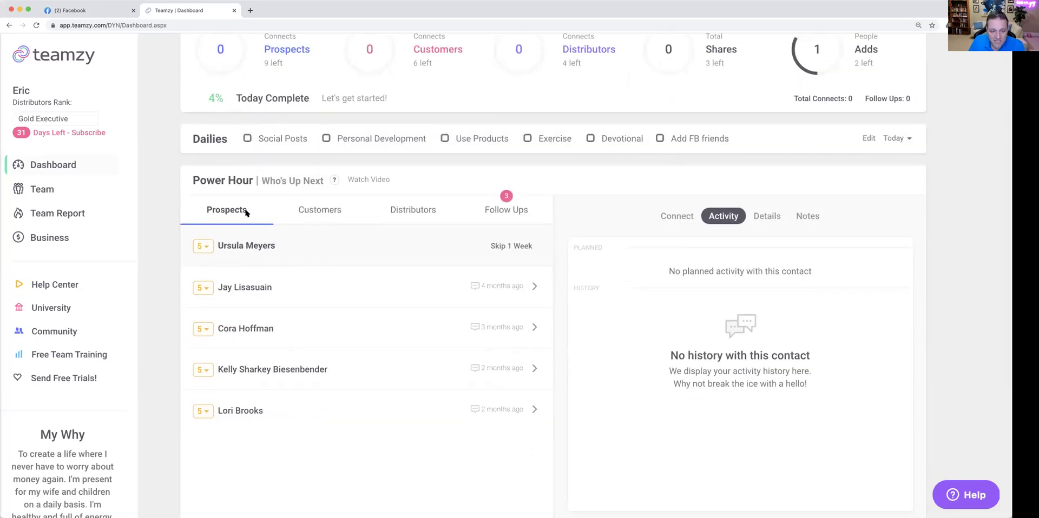
{"action": "left_click", "coordinate": [310, 210]}
{"action": "left_click", "coordinate": [407, 212]}
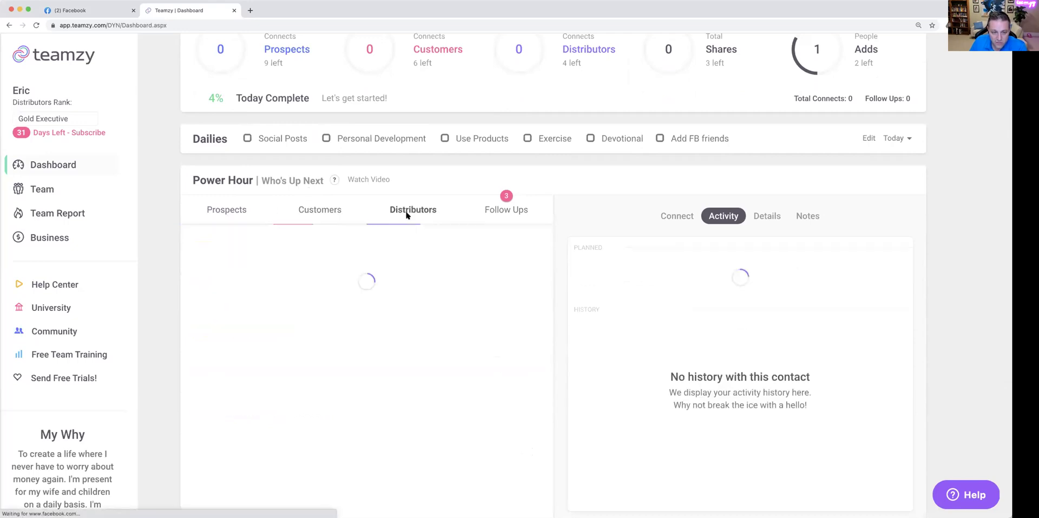
{"action": "left_click", "coordinate": [219, 211]}
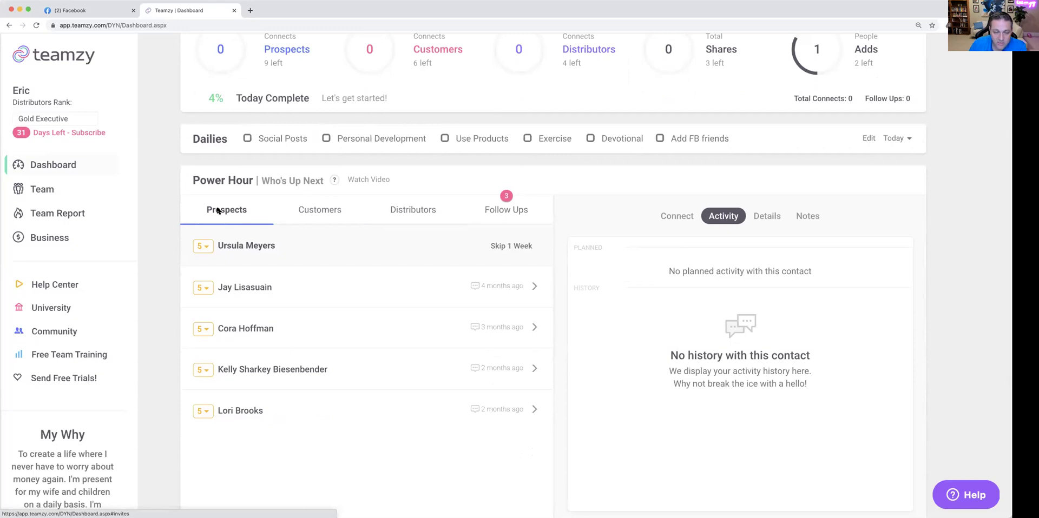
Open the first prospect's connect log and copy the Connect 1 script from the Facebook script ideas
{"action": "left_click", "coordinate": [663, 218]}
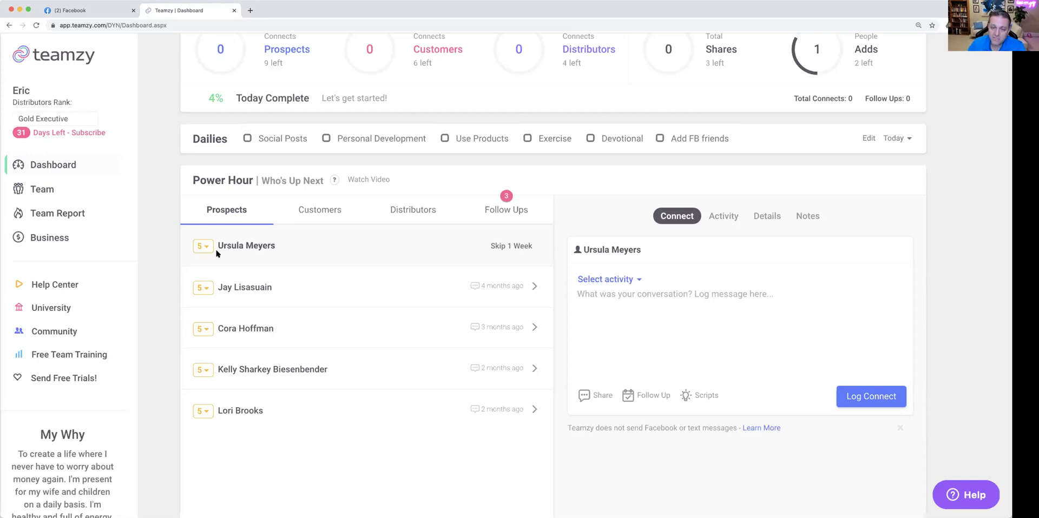
{"action": "mouse_move", "coordinate": [557, 64]}
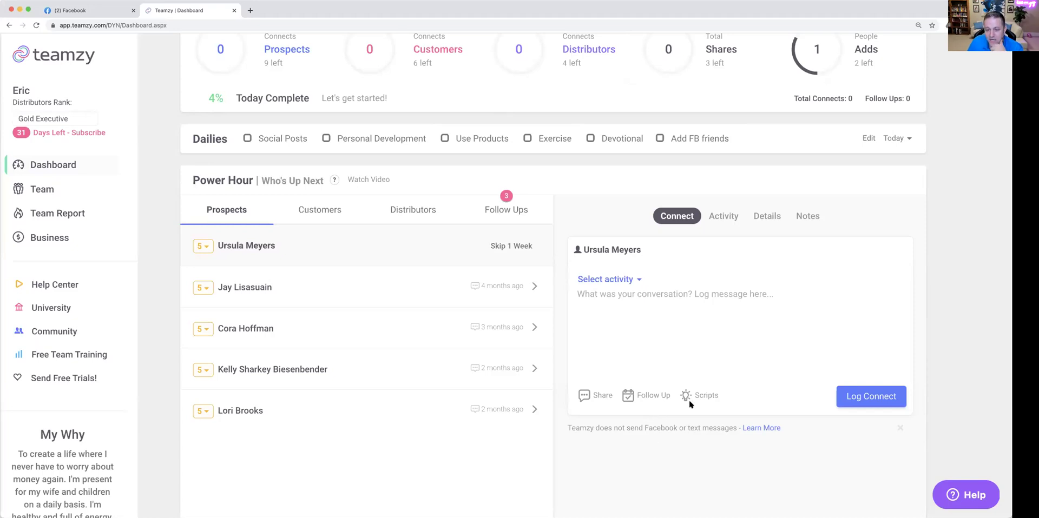
{"action": "left_click", "coordinate": [705, 396]}
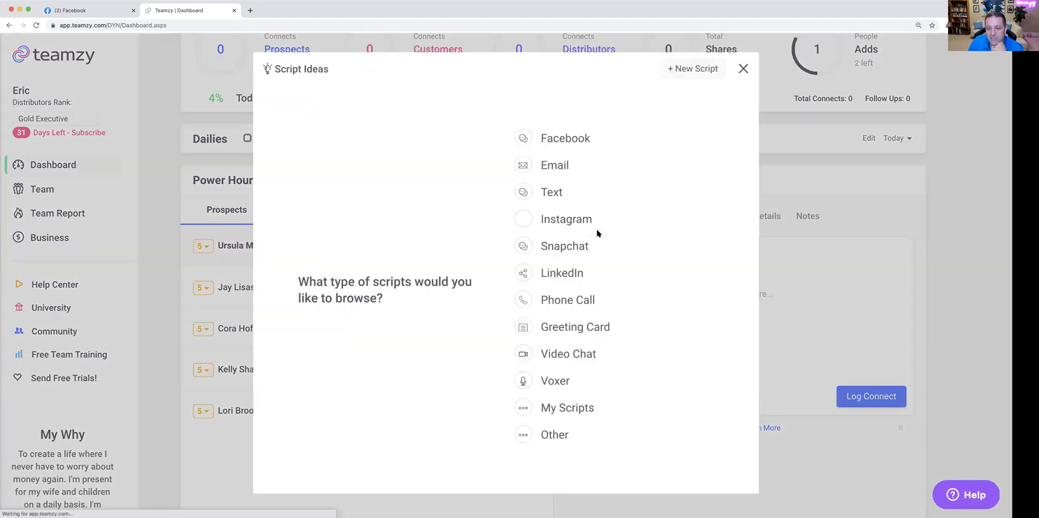
{"action": "left_click", "coordinate": [551, 140]}
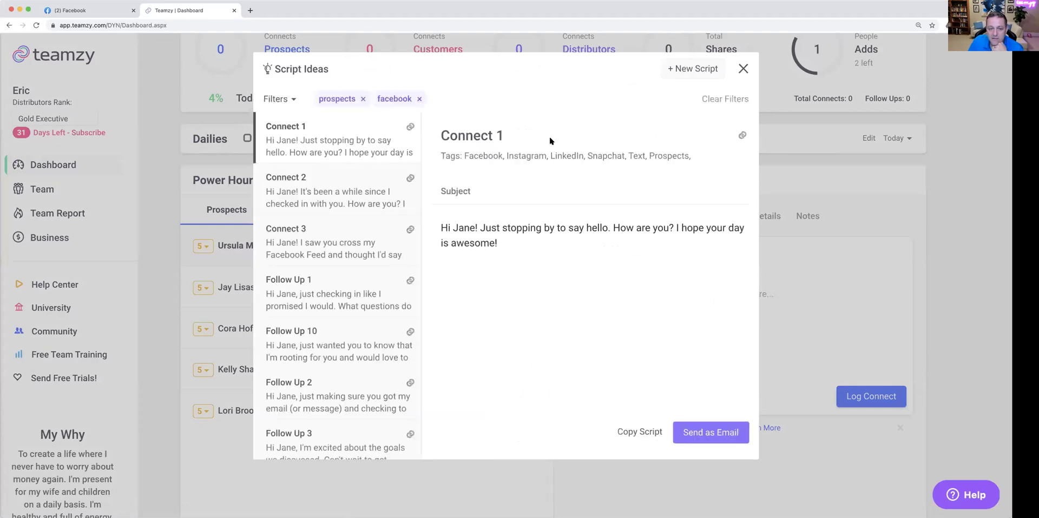
{"action": "scroll", "coordinate": [329, 346], "scroll_direction": "down", "scroll_amount": 4}
{"action": "scroll", "coordinate": [335, 228], "scroll_direction": "up", "scroll_amount": 4}
{"action": "scroll", "coordinate": [366, 143], "scroll_direction": "down", "scroll_amount": 1}
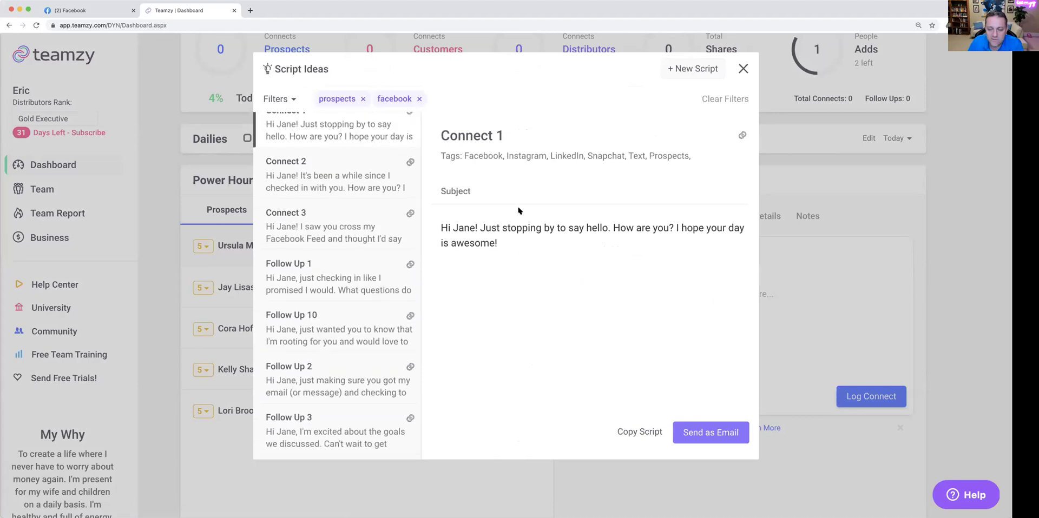
{"action": "scroll", "coordinate": [530, 276], "scroll_direction": "up", "scroll_amount": 2}
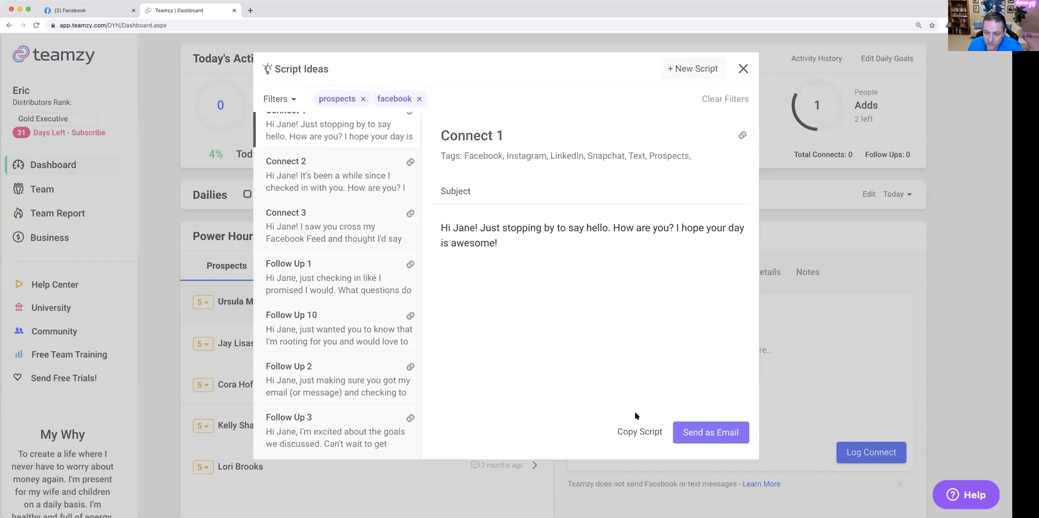
{"action": "left_click", "coordinate": [638, 431]}
{"action": "left_click", "coordinate": [784, 377]}
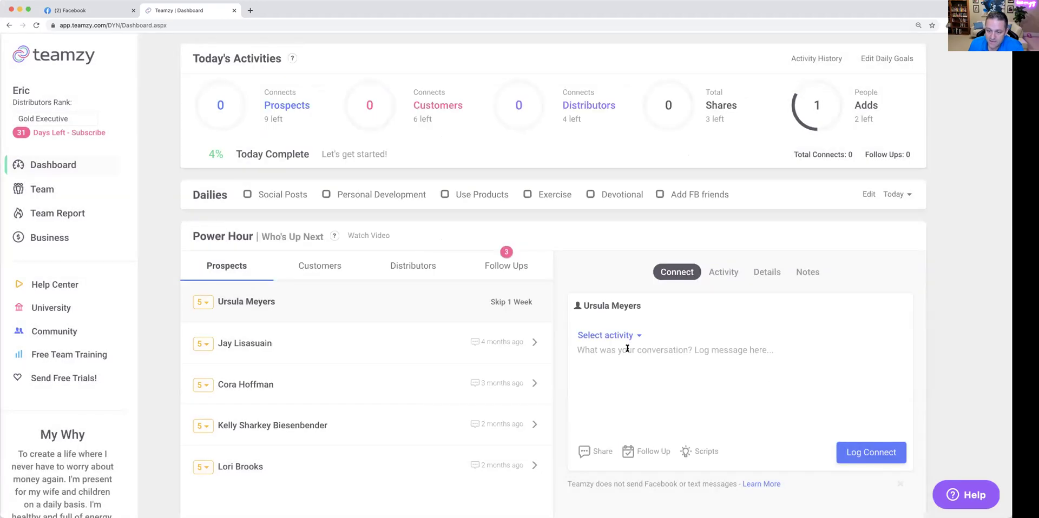
Paste the script into the prospect's log message and replace the placeholder name with the prospect's first name
{"action": "right_click", "coordinate": [627, 348]}
{"action": "left_click", "coordinate": [648, 410]}
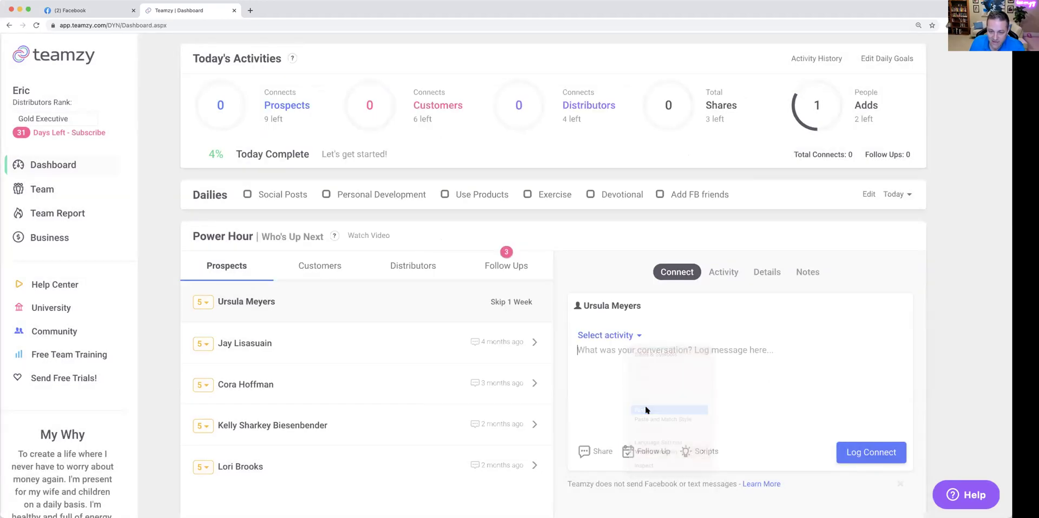
{"action": "left_click_drag", "start_coordinate": [588, 350], "coordinate": [605, 351]}
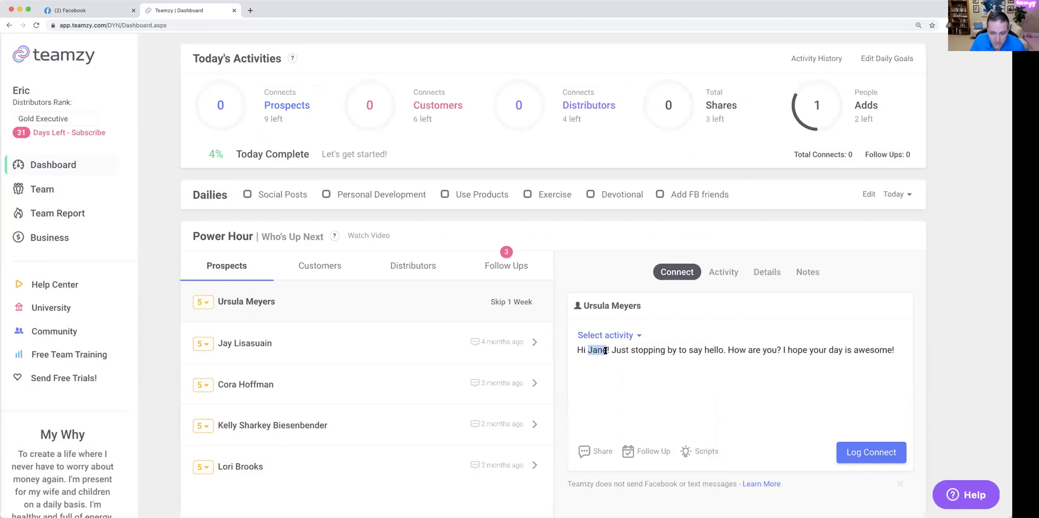
{"action": "type", "text": "Ursula"}
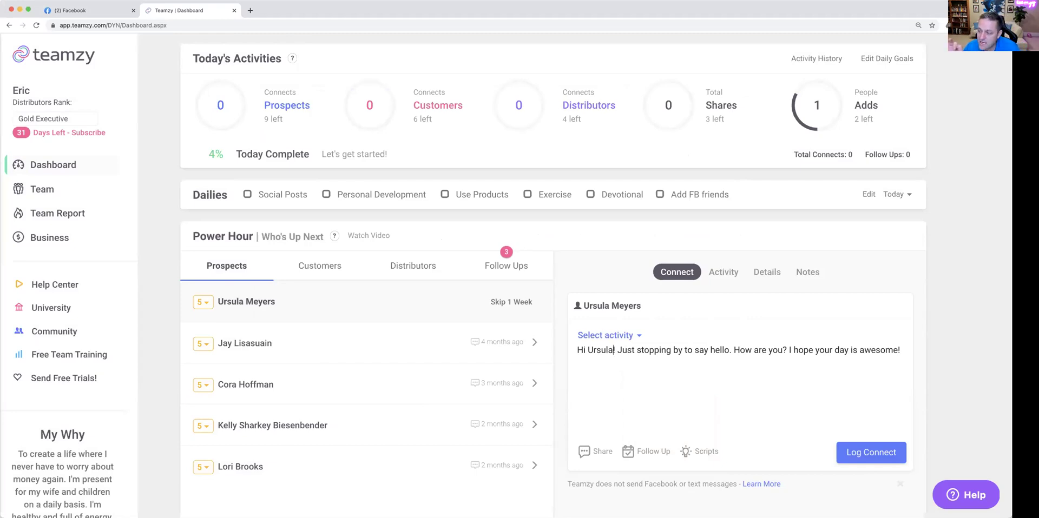
{"action": "type", "text": "!"}
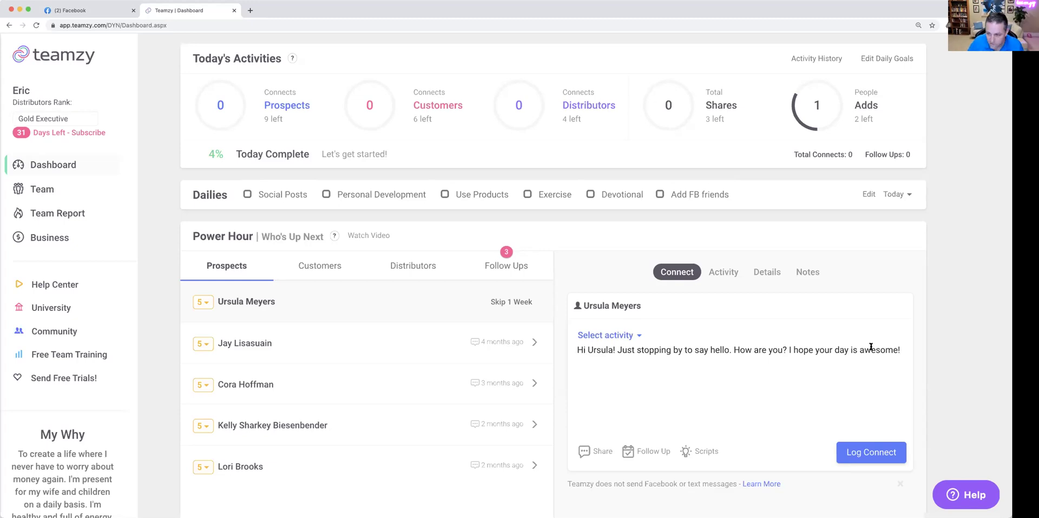
Add a heart-eyes emoji and a raised-hands emoji at the end of the log message
{"action": "right_click", "coordinate": [903, 350]}
{"action": "left_click", "coordinate": [912, 352]}
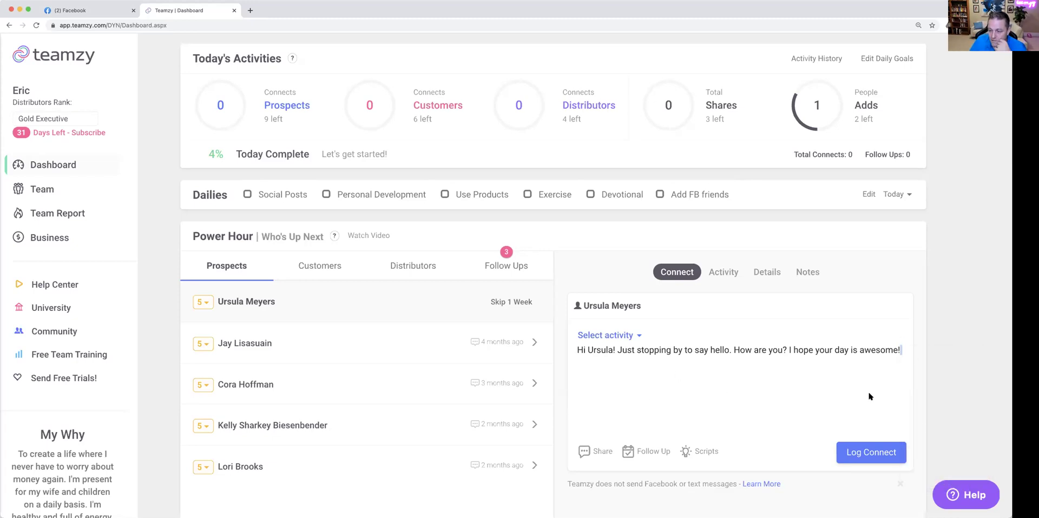
{"action": "type", "text": "😍"}
{"action": "right_click", "coordinate": [600, 358]}
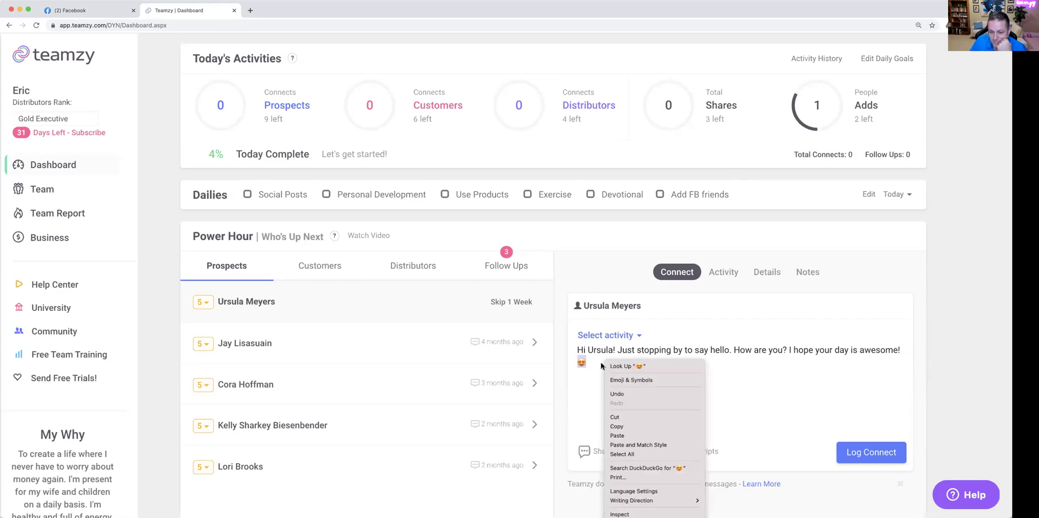
{"action": "left_click", "coordinate": [594, 363]}
{"action": "right_click", "coordinate": [594, 363]}
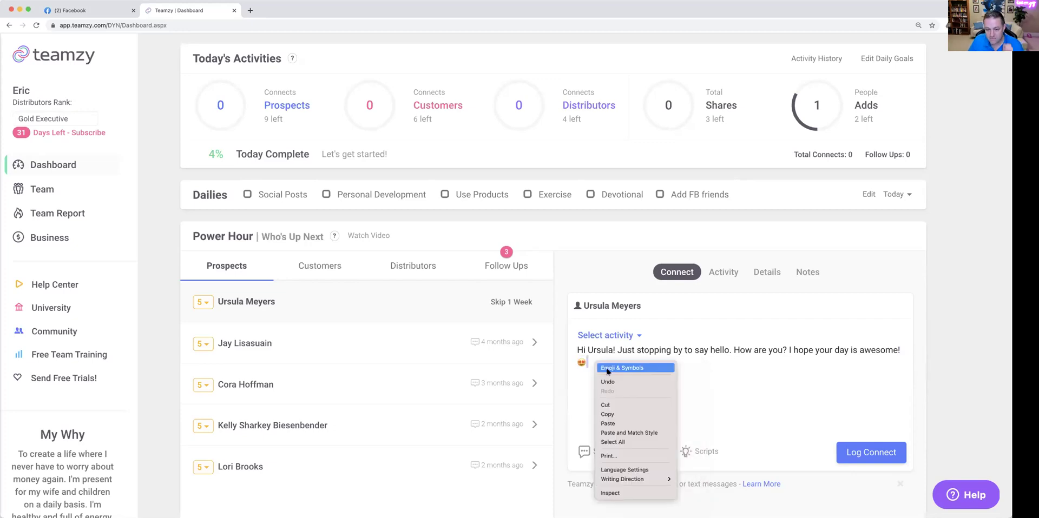
{"action": "key", "text": "Escape"}
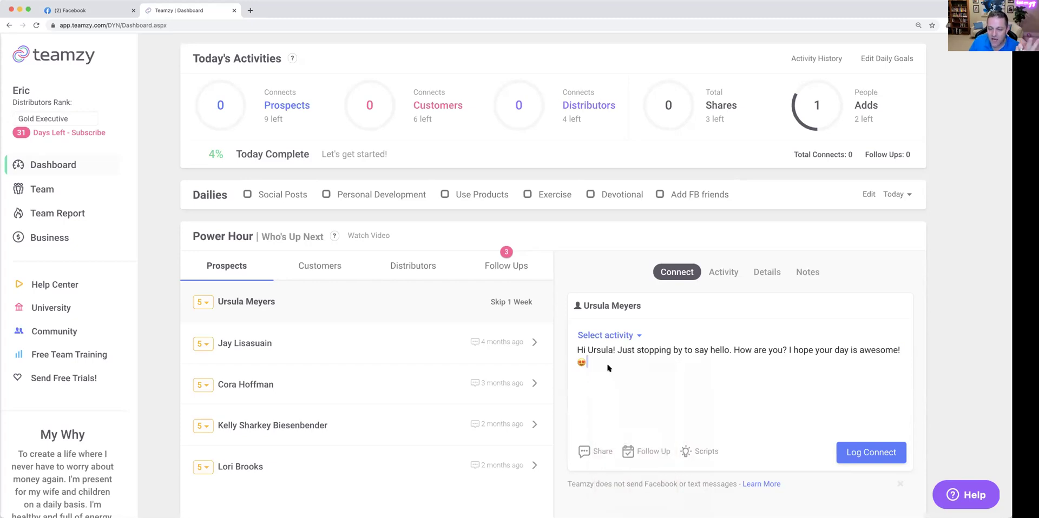
{"action": "left_click", "coordinate": [781, 398]}
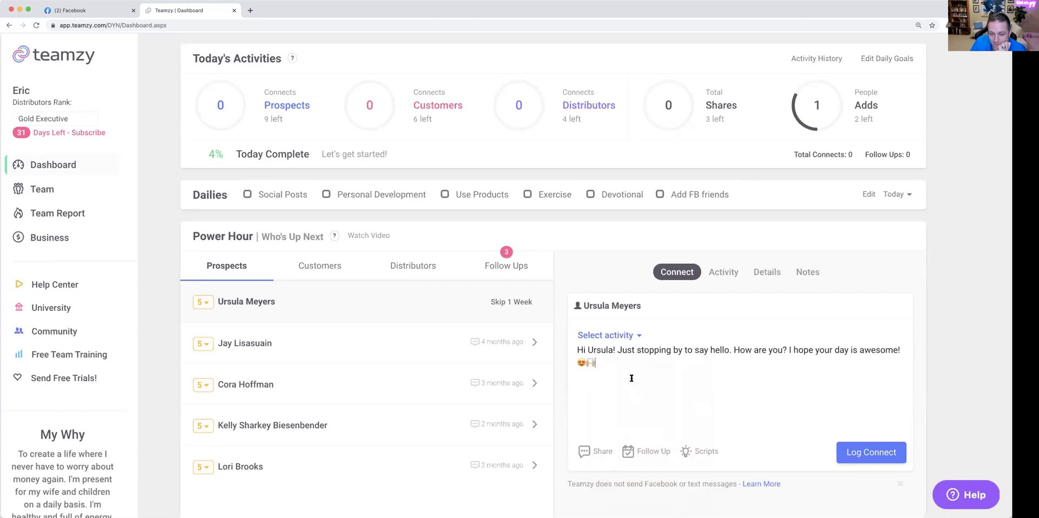
Copy the whole personalized message, including the emojis, from the first prospect's log
{"action": "left_click_drag", "start_coordinate": [575, 349], "coordinate": [609, 363]}
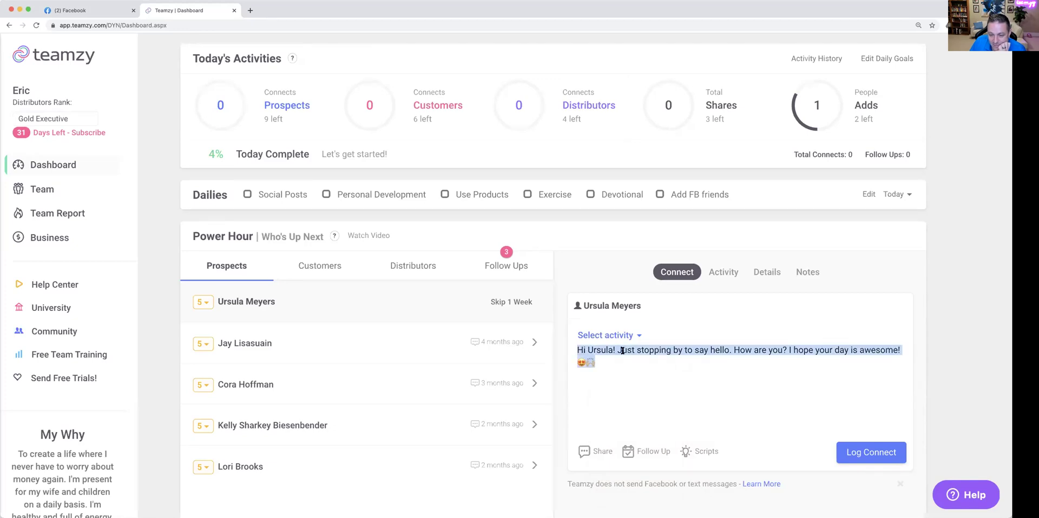
{"action": "right_click", "coordinate": [623, 351]}
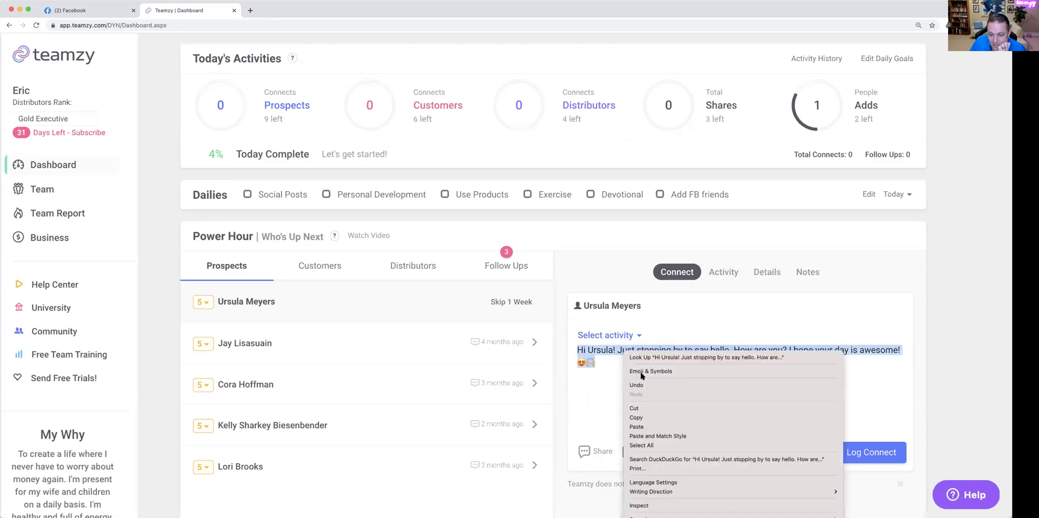
{"action": "left_click", "coordinate": [643, 417]}
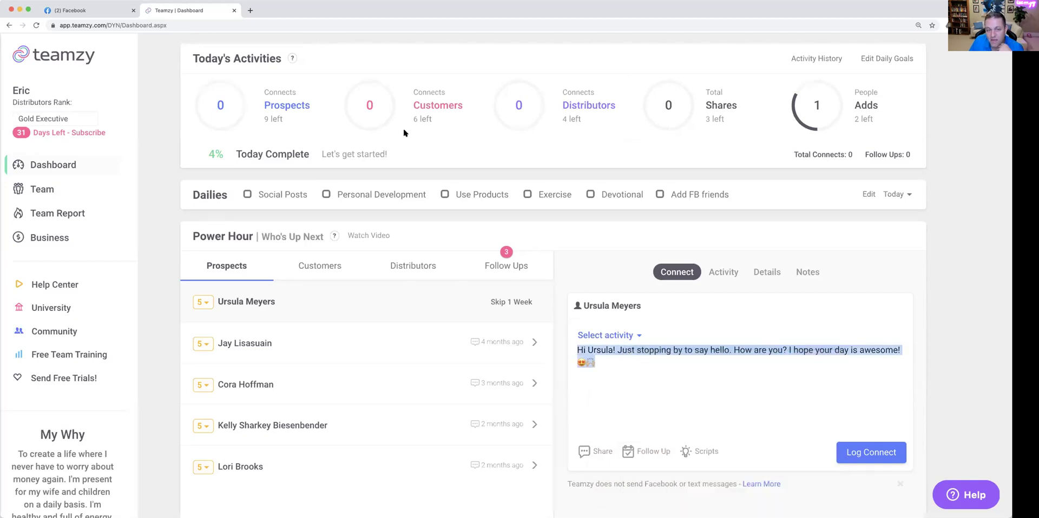
Switch to Facebook, search for the prospect by first name, and open a message chat from their profile
{"action": "left_click", "coordinate": [92, 13]}
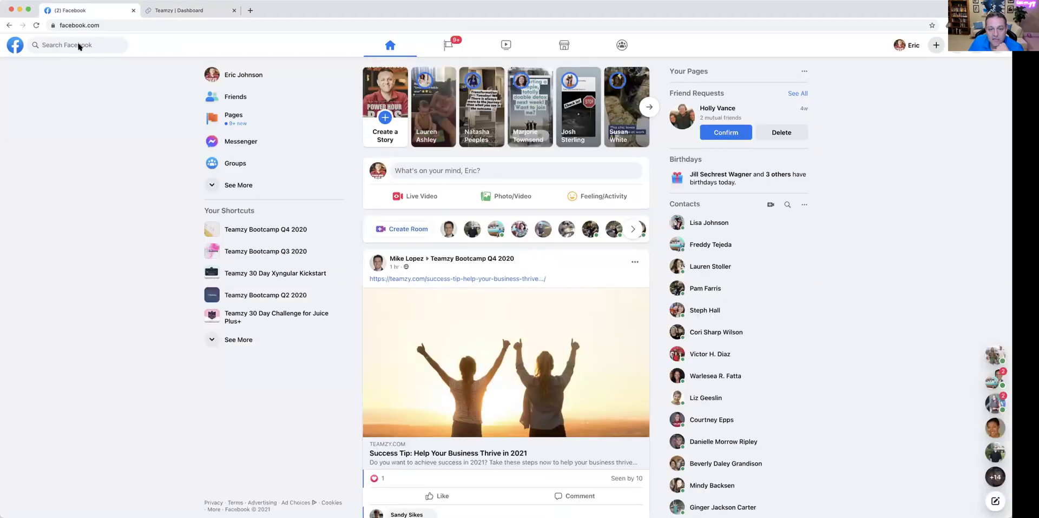
{"action": "left_click", "coordinate": [79, 46]}
{"action": "type", "text": "ursu"}
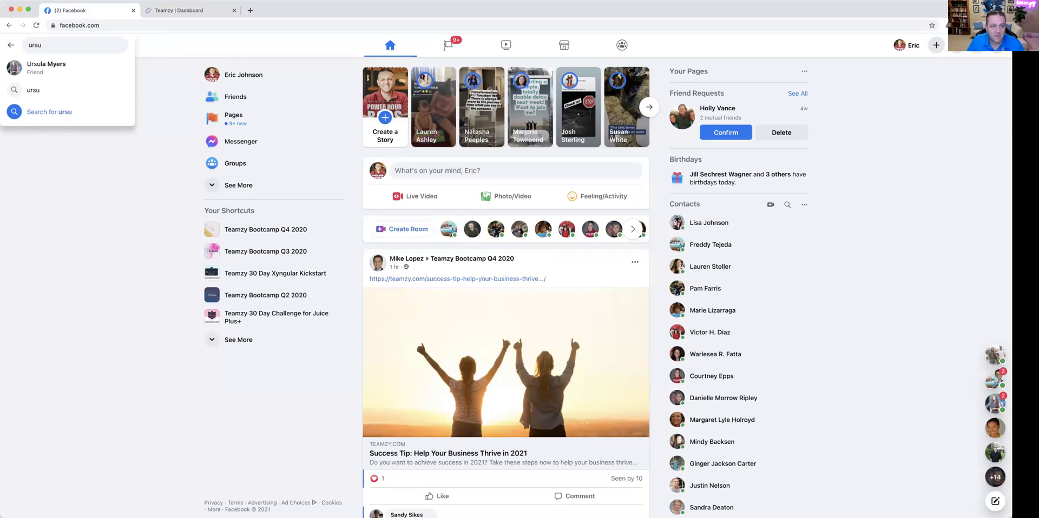
{"action": "left_click", "coordinate": [63, 70]}
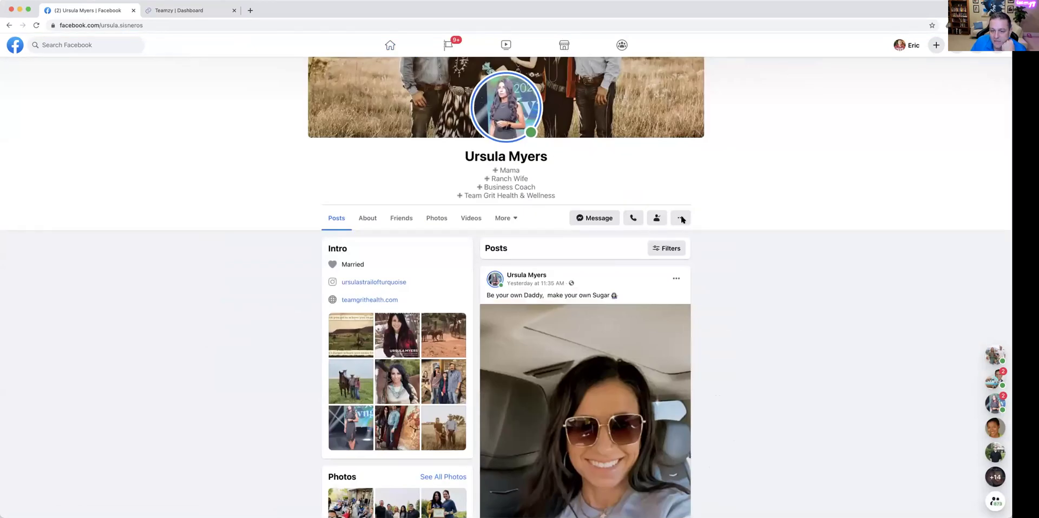
{"action": "left_click", "coordinate": [589, 219]}
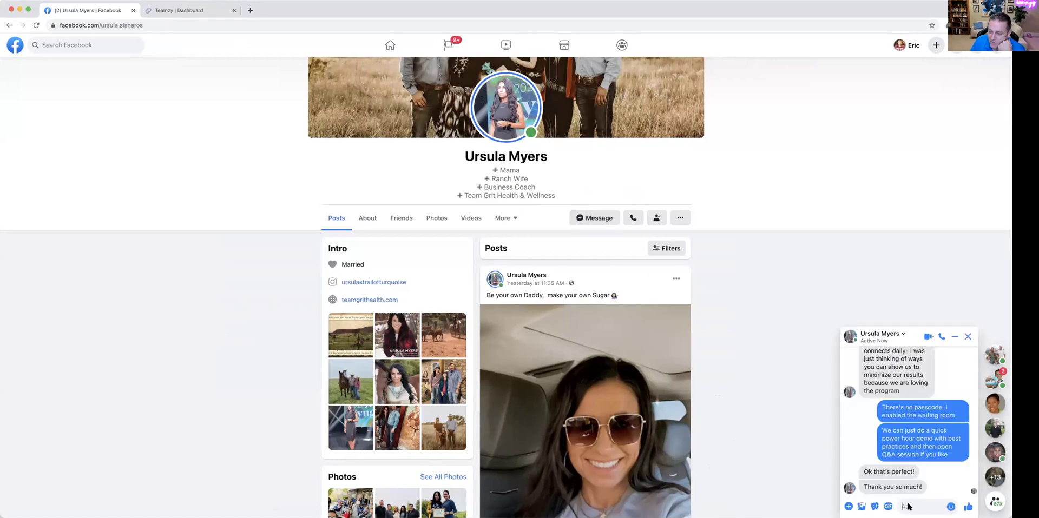
Paste the copied greeting into the Facebook chat with the prospect and send it
{"action": "right_click", "coordinate": [907, 506]}
{"action": "left_click", "coordinate": [913, 485]}
{"action": "key", "text": "super+v"}
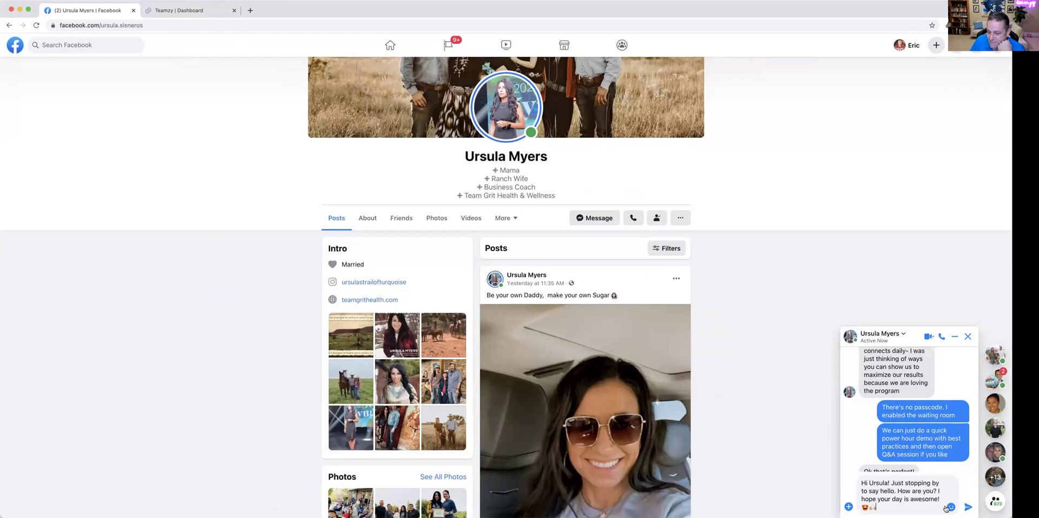
{"action": "left_click", "coordinate": [968, 507]}
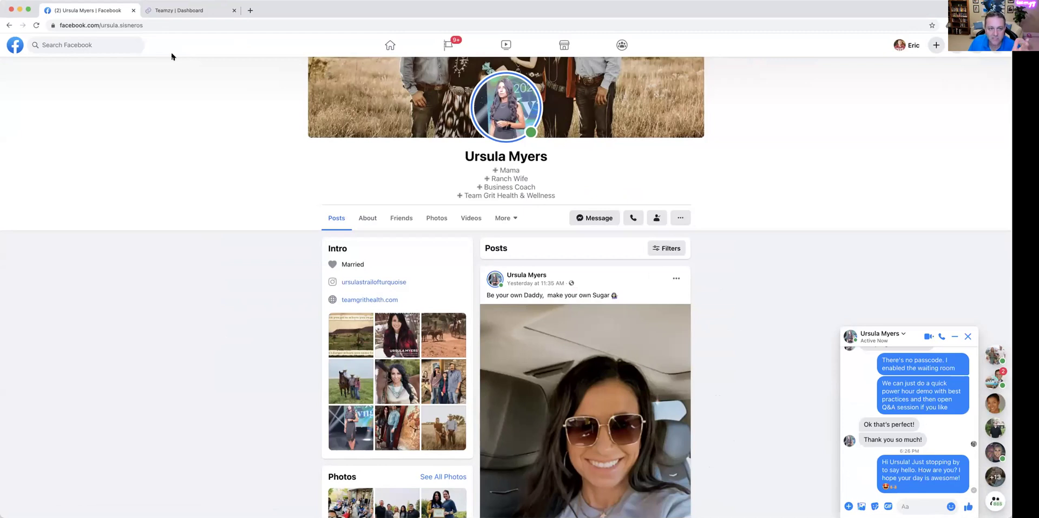
Return to Teamzy, set the prospect's activity to Facebook Message, and log the connect
{"action": "left_click", "coordinate": [181, 10]}
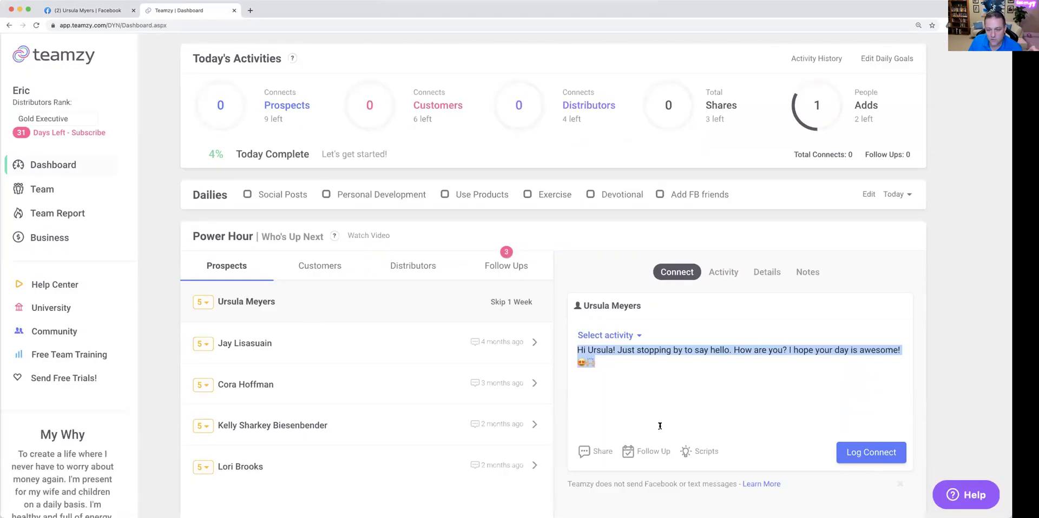
{"action": "left_click", "coordinate": [622, 336]}
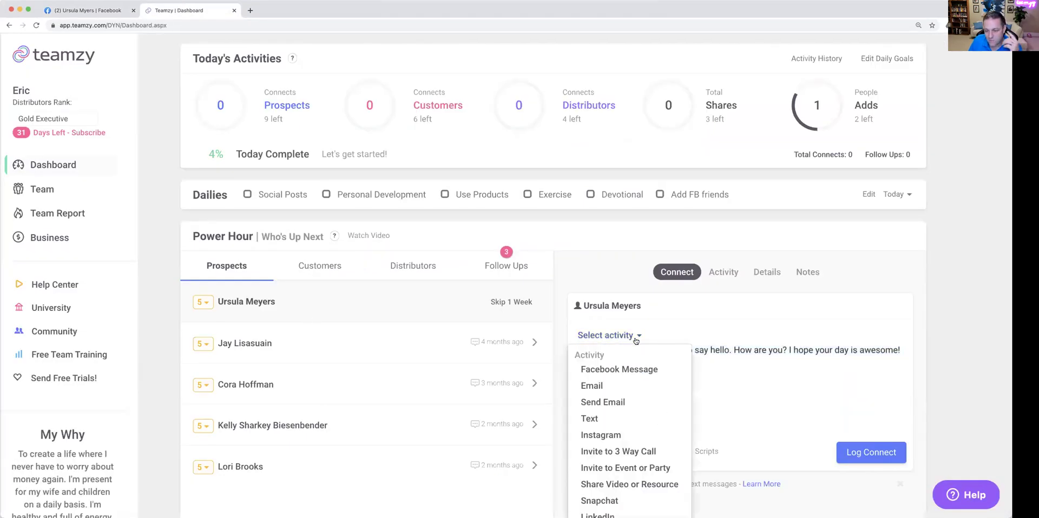
{"action": "left_click", "coordinate": [631, 369]}
{"action": "left_click", "coordinate": [866, 451]}
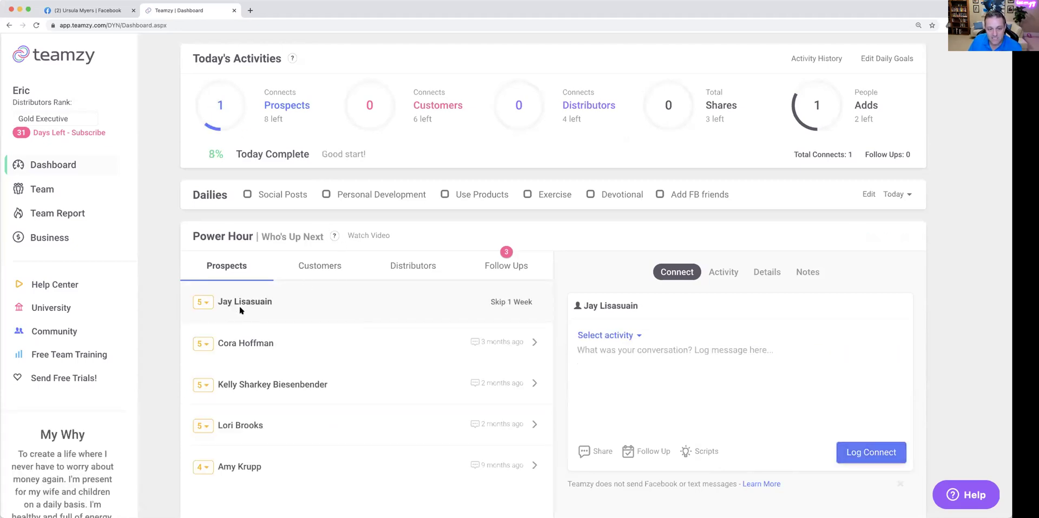
Paste the greeting into the next prospect's log message and change the greeted name to that prospect's first name
{"action": "right_click", "coordinate": [610, 352]}
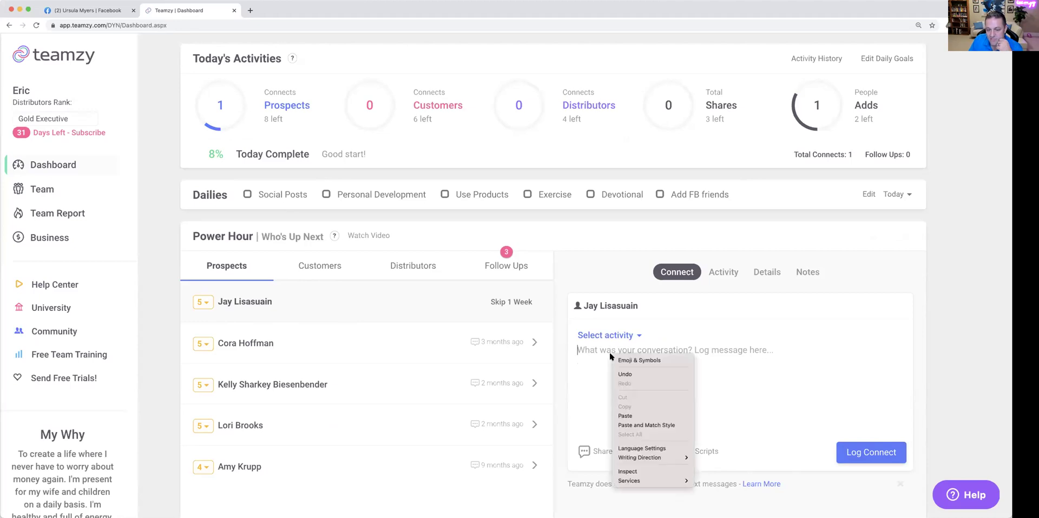
{"action": "left_click", "coordinate": [625, 416]}
{"action": "left_click_drag", "start_coordinate": [587, 349], "coordinate": [611, 349]}
{"action": "type", "text": "Jay"}
{"action": "left_click", "coordinate": [648, 365]}
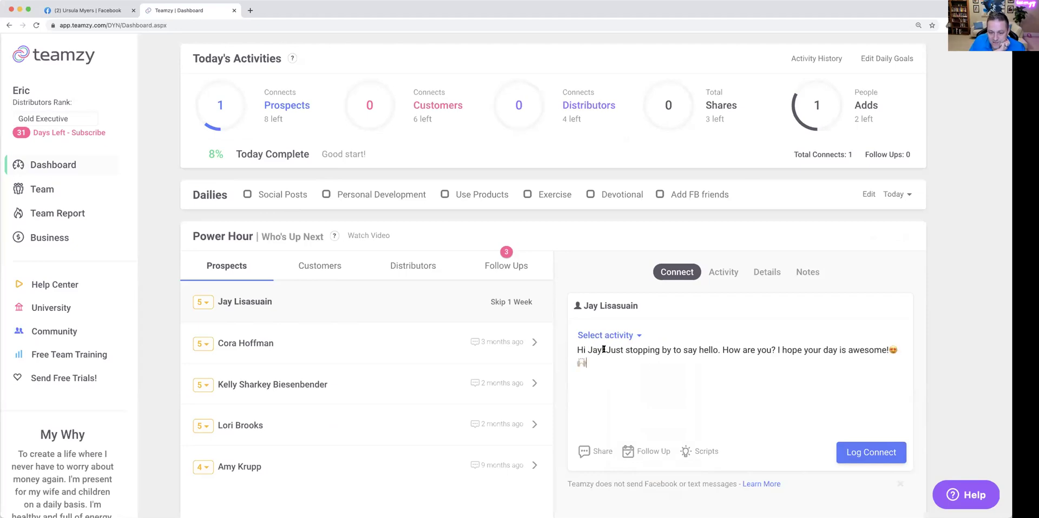
Copy the full personalized greeting from the current prospect's log message
{"action": "left_click_drag", "start_coordinate": [577, 349], "coordinate": [595, 359]}
{"action": "right_click", "coordinate": [595, 362]}
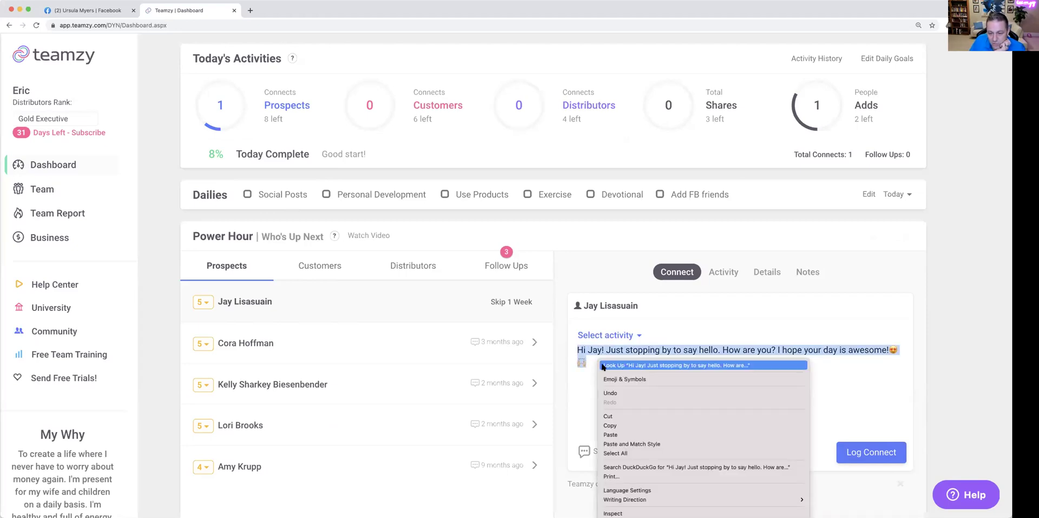
{"action": "left_click", "coordinate": [627, 420]}
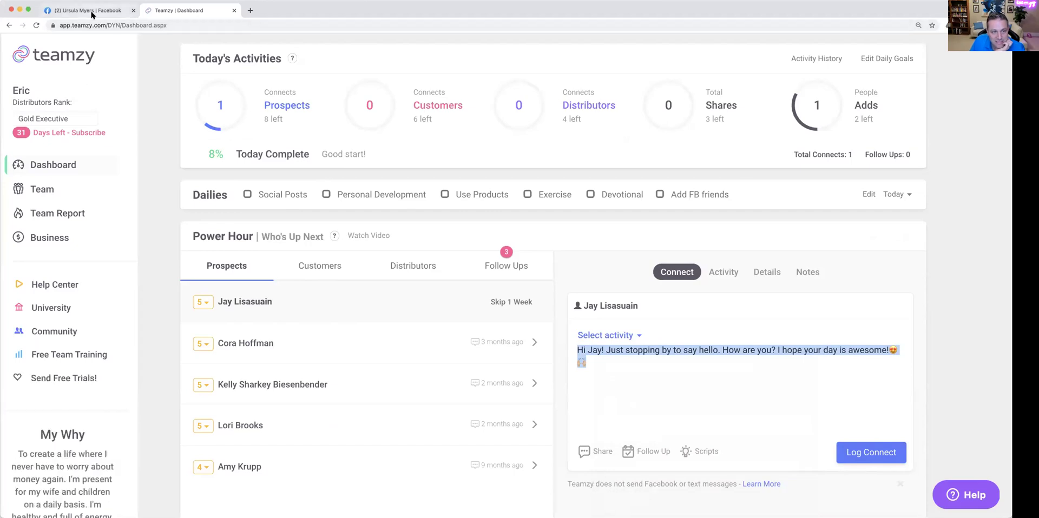
Switch to Facebook, search for the prospect by name, close the previous chat, and open a message chat with the matching friend
{"action": "left_click", "coordinate": [87, 10]}
{"action": "left_click", "coordinate": [88, 49]}
{"action": "type", "text": "jay"}
{"action": "left_click", "coordinate": [65, 68]}
{"action": "left_click", "coordinate": [969, 337]}
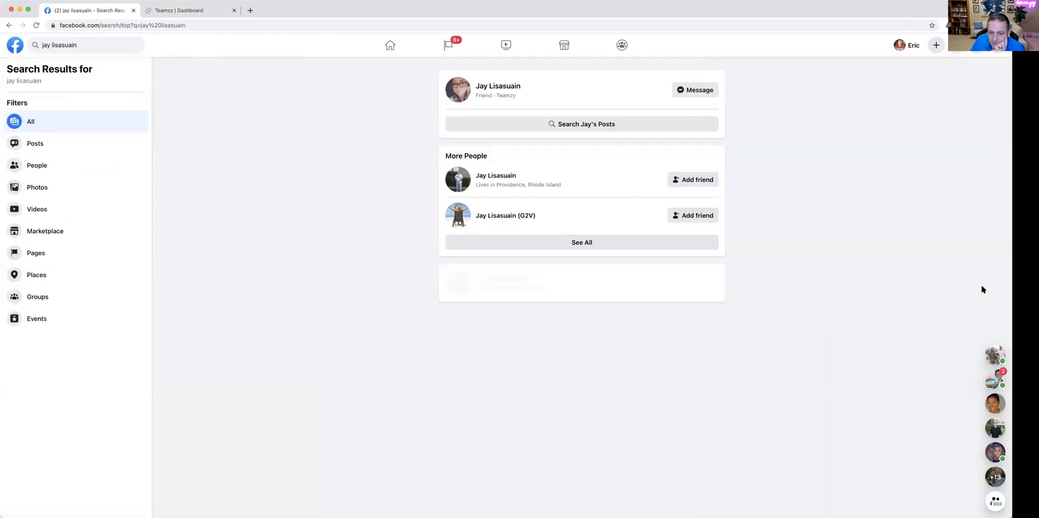
{"action": "left_click", "coordinate": [698, 90]}
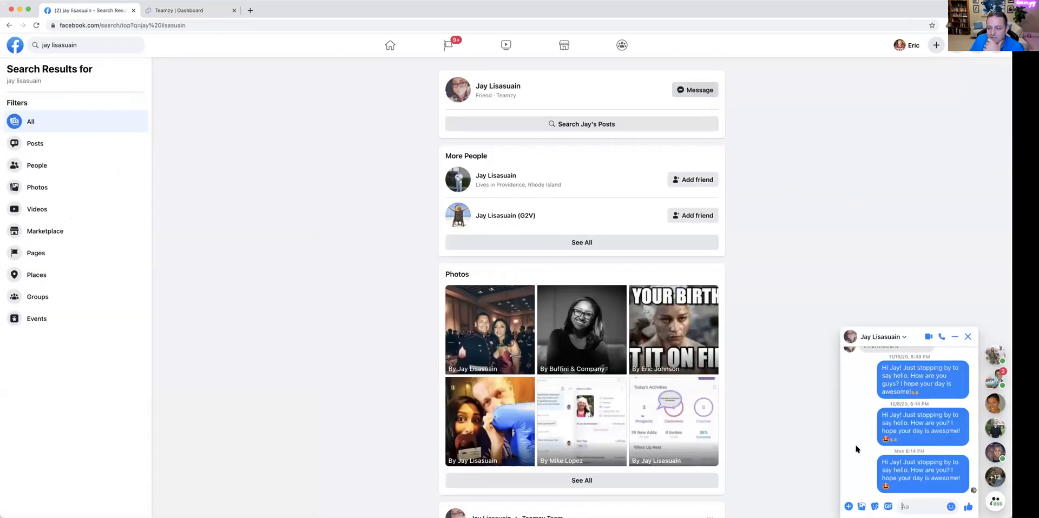
Paste the copied greeting into the prospect's Facebook chat and send it
{"action": "right_click", "coordinate": [914, 502]}
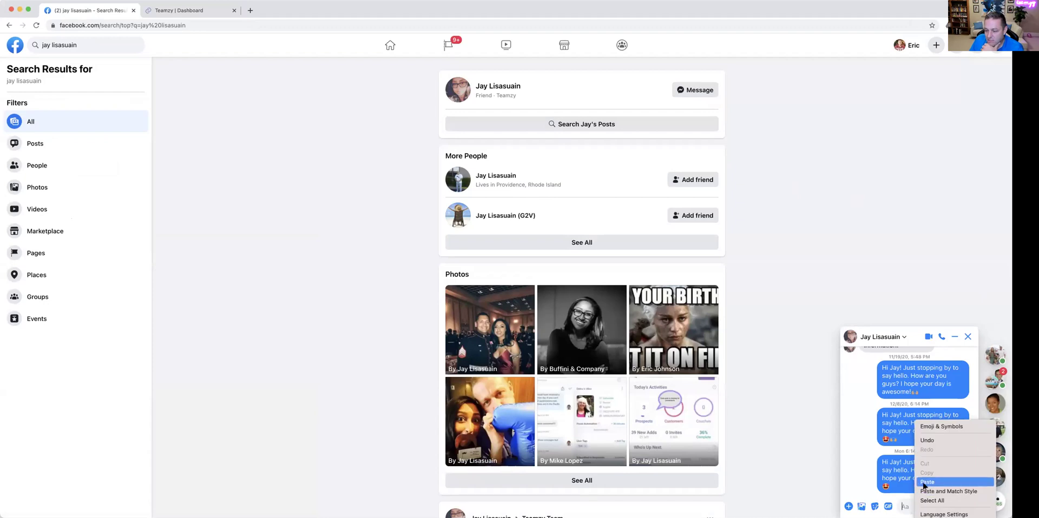
{"action": "left_click", "coordinate": [924, 484]}
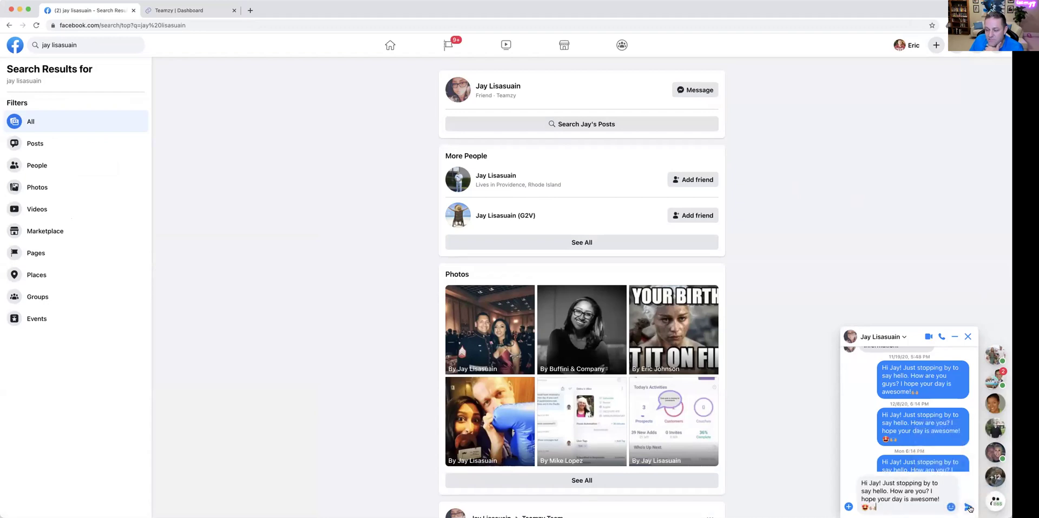
{"action": "left_click", "coordinate": [968, 508]}
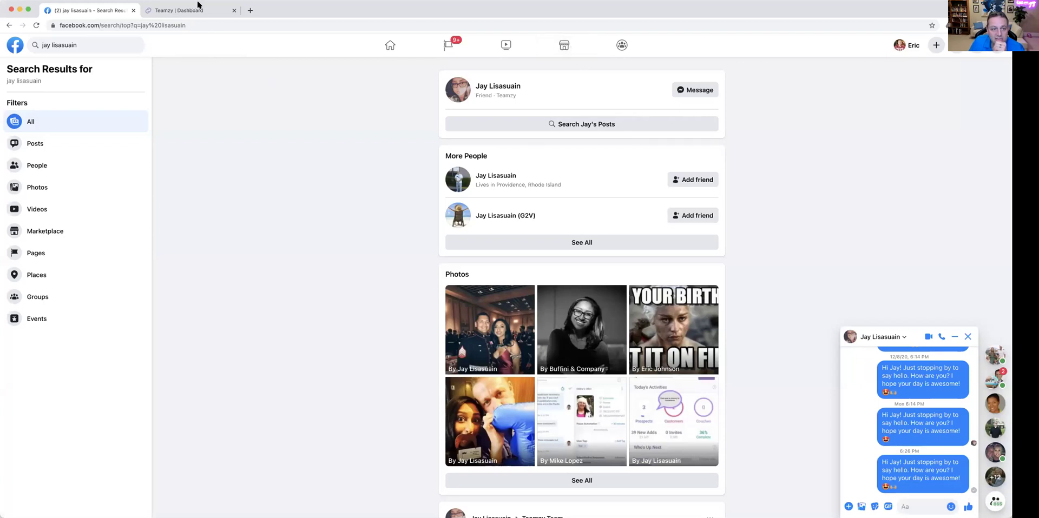
Return to Teamzy, set the prospect's activity to Facebook Message, and log the connect
{"action": "key", "text": "ctrl+Tab"}
{"action": "left_click", "coordinate": [609, 335]}
{"action": "left_click", "coordinate": [619, 369]}
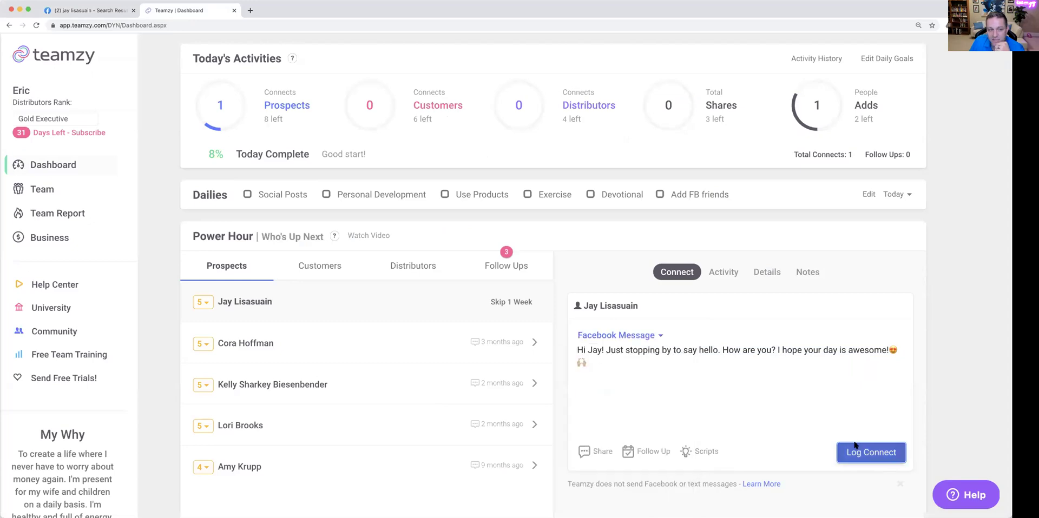
{"action": "left_click", "coordinate": [865, 449]}
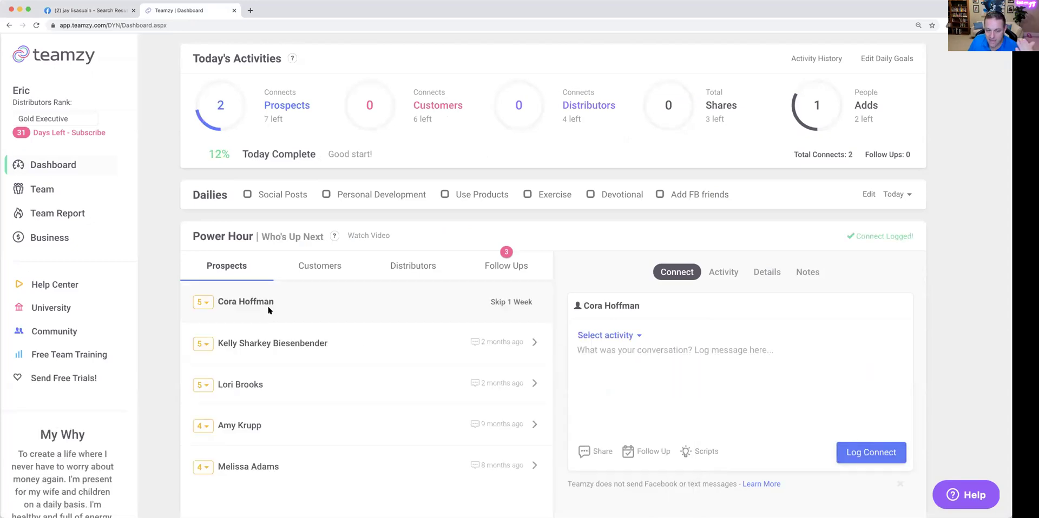
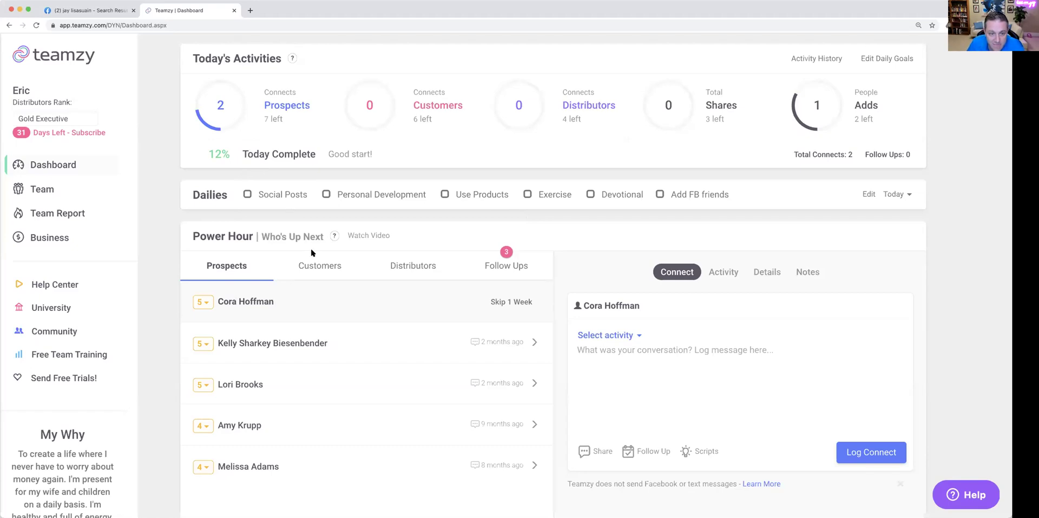
Browse the Facebook scripts for Power Hour customers, viewing Congratulations on great results, Connect with a Customer, and Connect with a Customer or Coach
{"action": "left_click", "coordinate": [314, 267]}
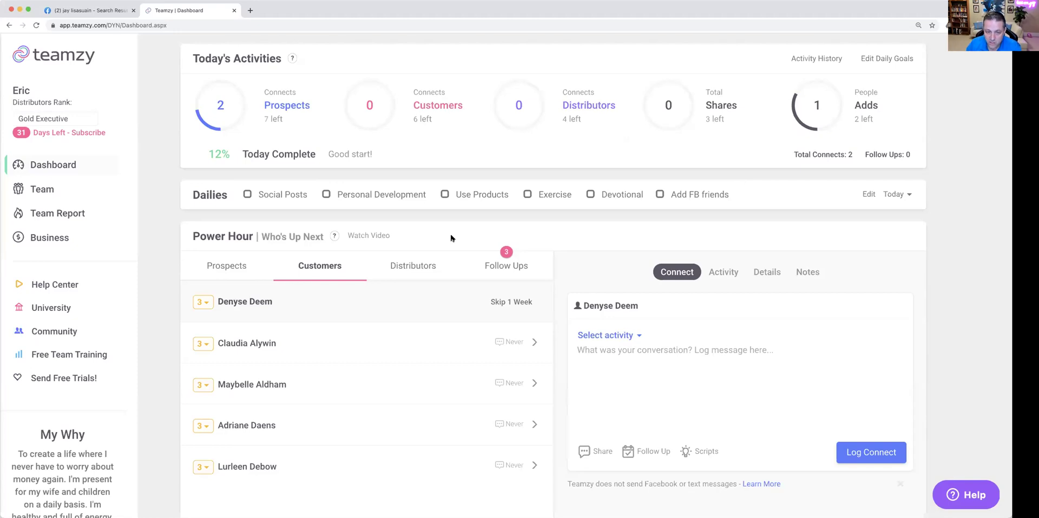
{"action": "left_click", "coordinate": [706, 452]}
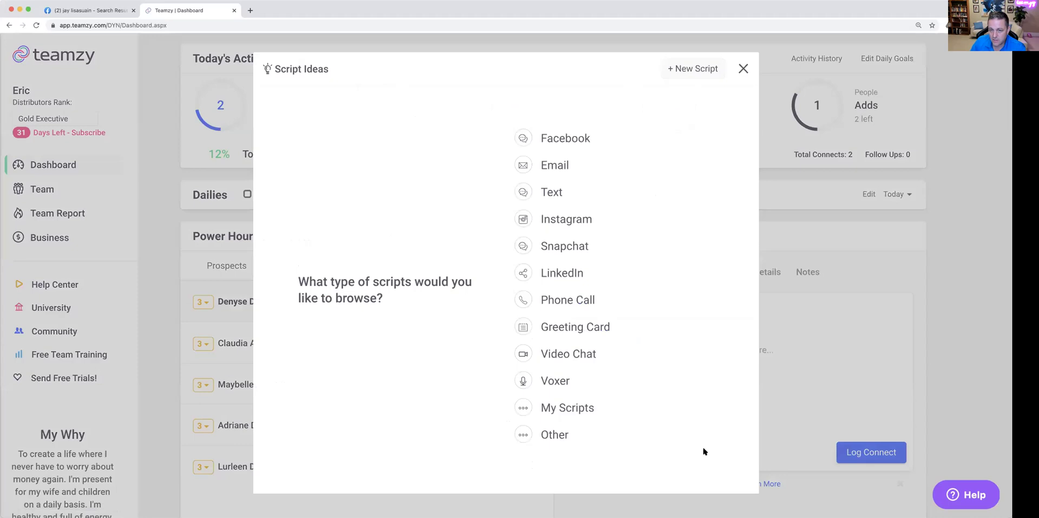
{"action": "left_click", "coordinate": [561, 137]}
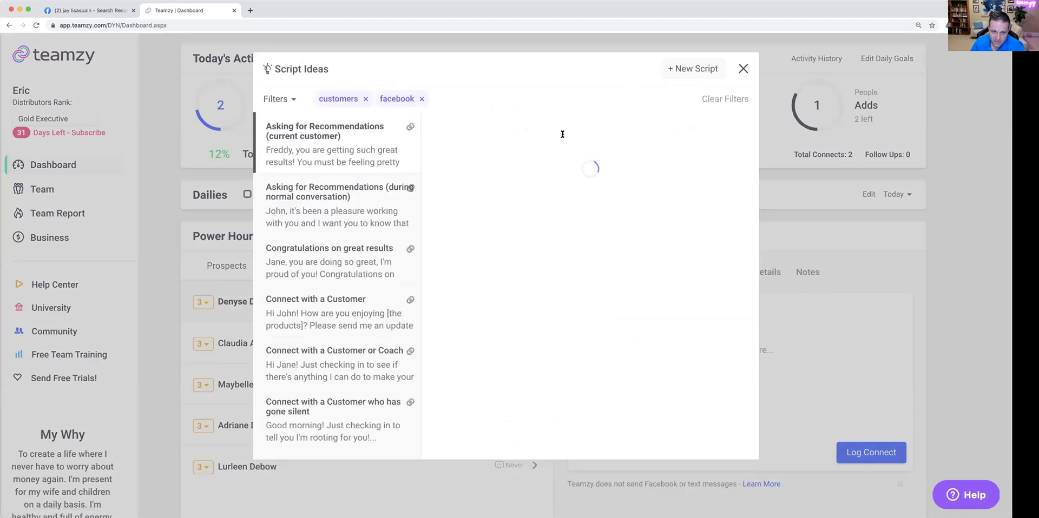
{"action": "left_click", "coordinate": [316, 248]}
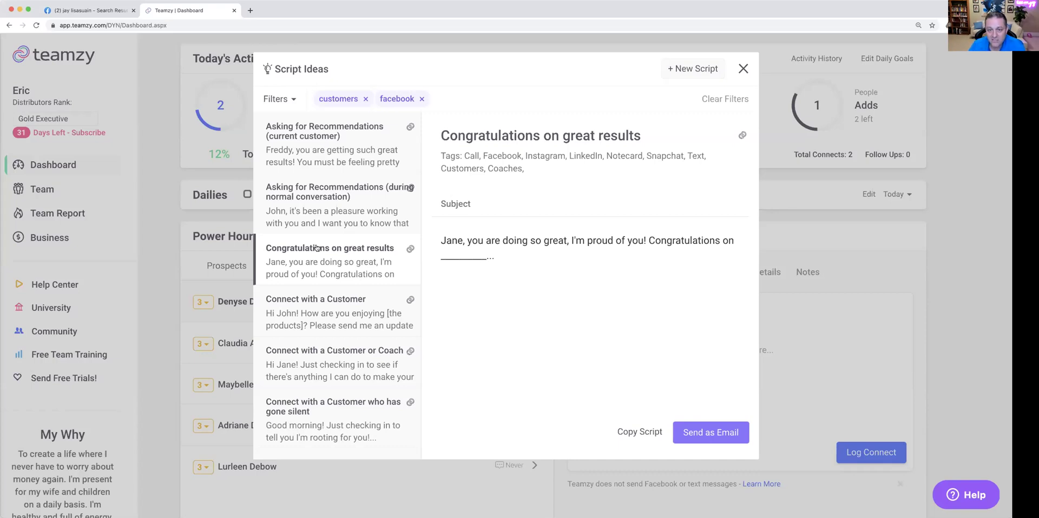
{"action": "left_click", "coordinate": [341, 327]}
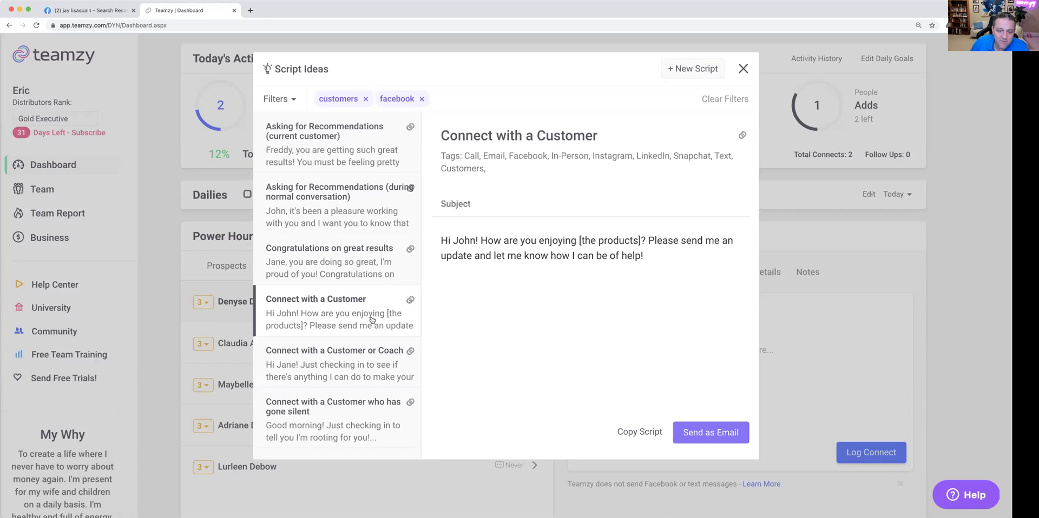
{"action": "left_click", "coordinate": [352, 358]}
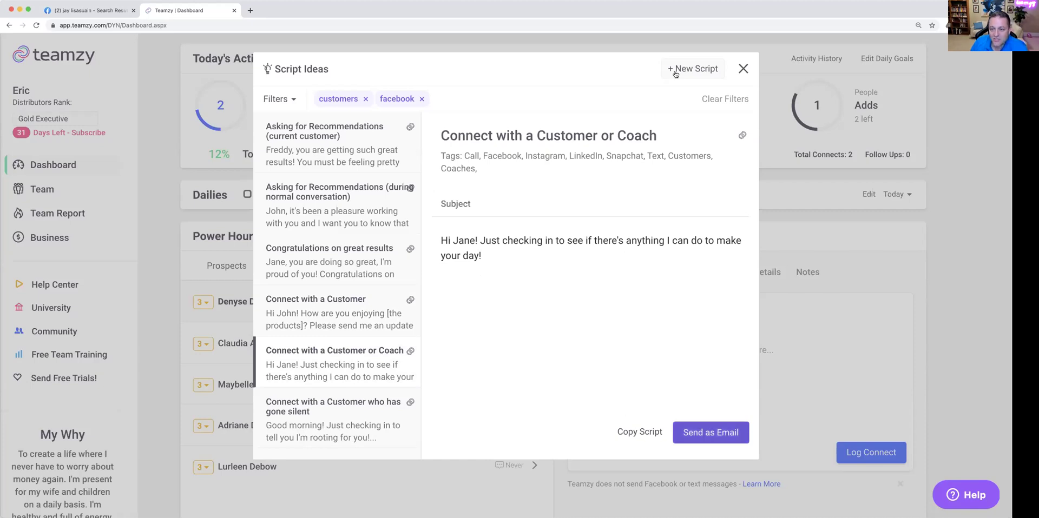
{"action": "left_click", "coordinate": [743, 68]}
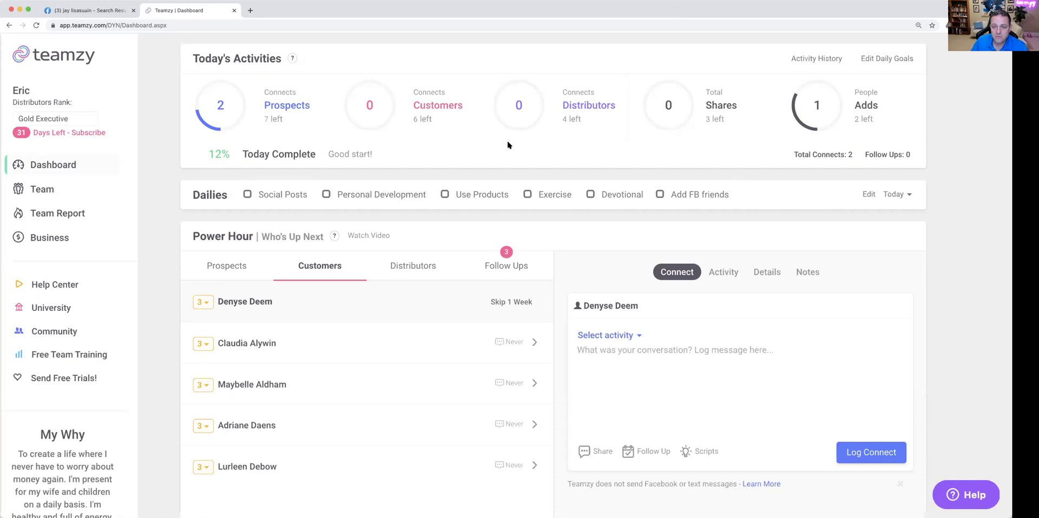
For the first Power Hour distributor, set the activity to Video Chat and enter the log message "notes from our chat"
{"action": "mouse_move", "coordinate": [510, 148]}
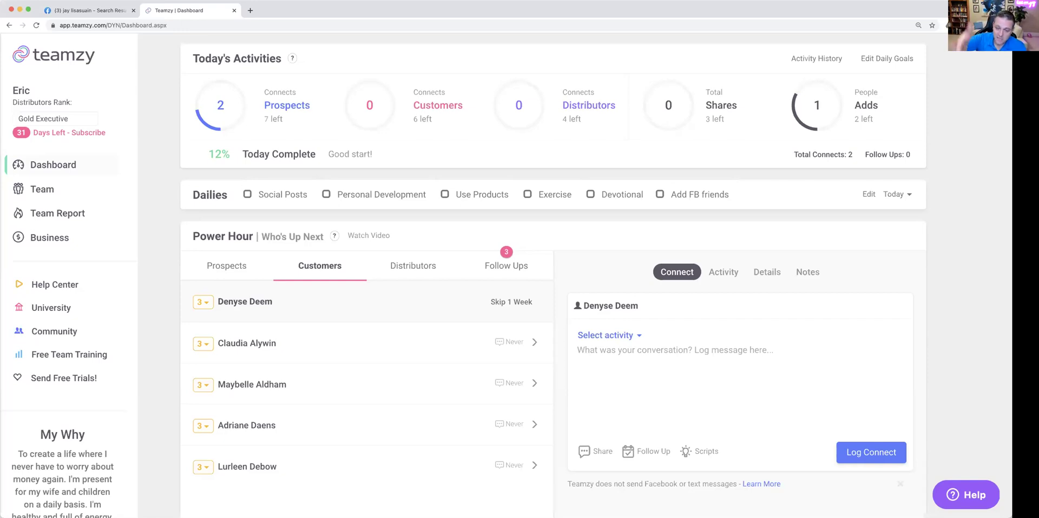
{"action": "left_click", "coordinate": [412, 266]}
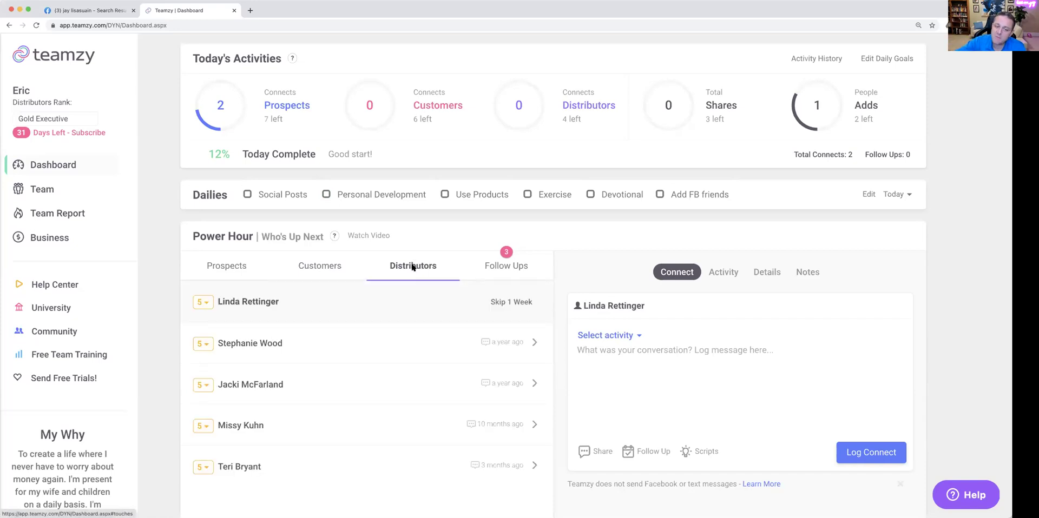
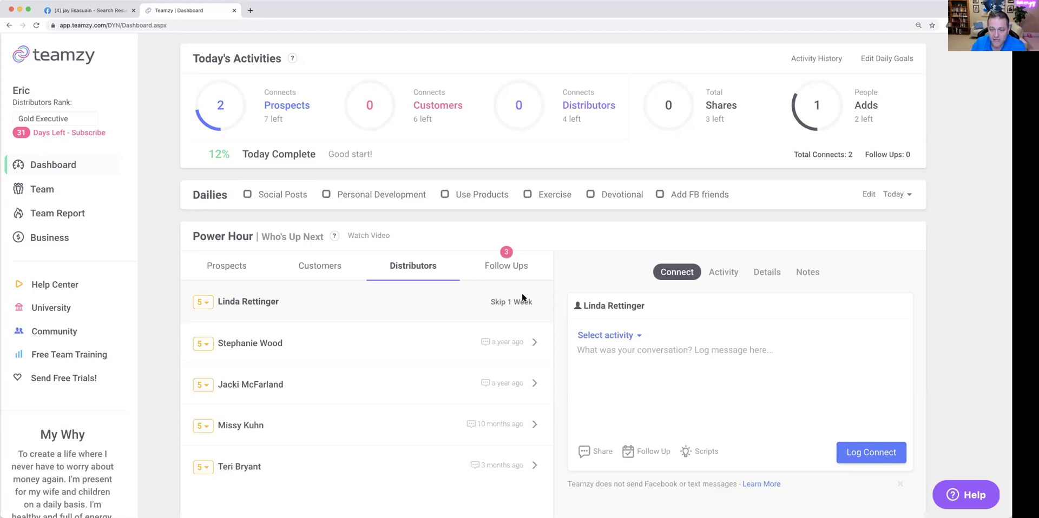
{"action": "scroll", "coordinate": [522, 297], "scroll_direction": "down", "scroll_amount": 2}
{"action": "scroll", "coordinate": [522, 297], "scroll_direction": "up", "scroll_amount": 2}
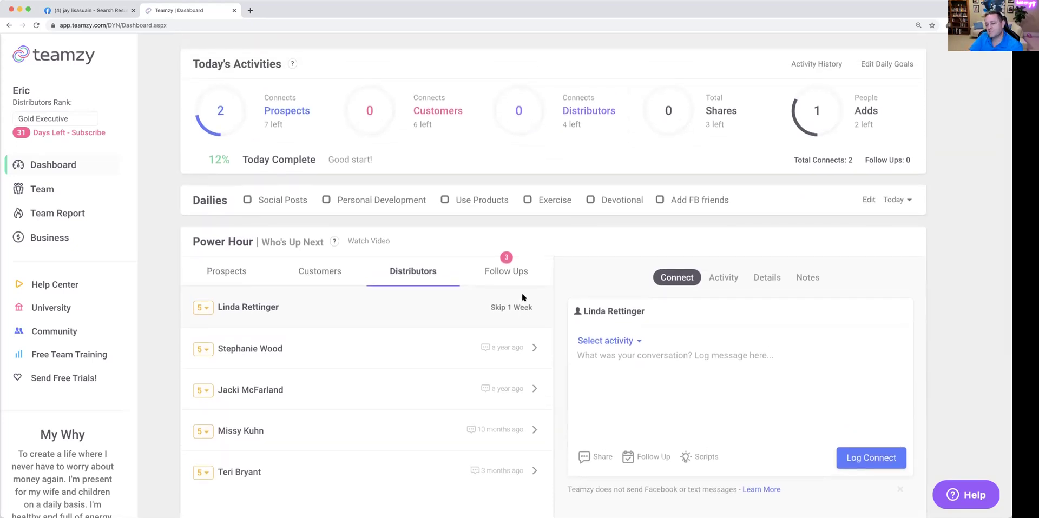
{"action": "scroll", "coordinate": [613, 371], "scroll_direction": "down", "scroll_amount": 1}
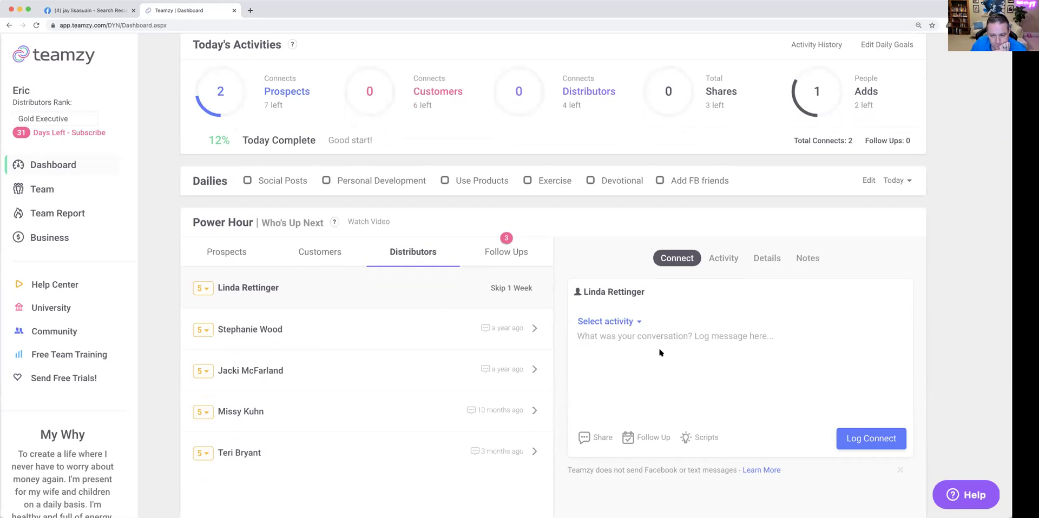
{"action": "left_click", "coordinate": [611, 323]}
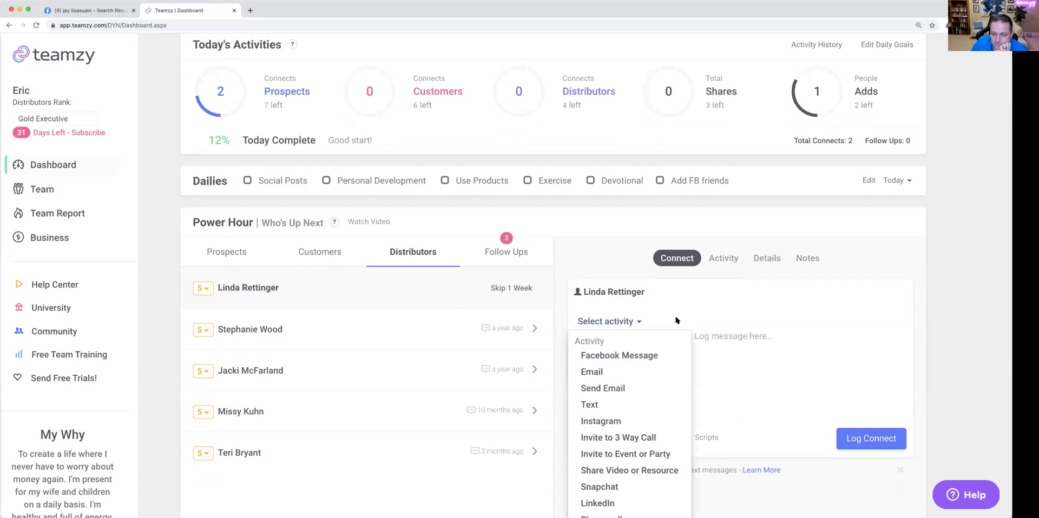
{"action": "scroll", "coordinate": [625, 303], "scroll_direction": "down", "scroll_amount": 4}
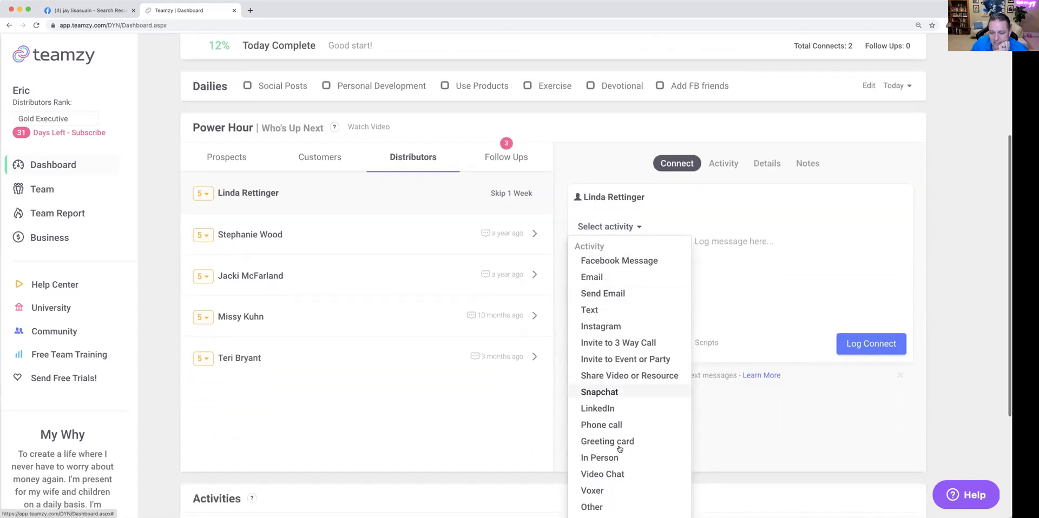
{"action": "left_click", "coordinate": [616, 474]}
{"action": "left_click", "coordinate": [618, 248]}
{"action": "type", "text": "notes from our chat"}
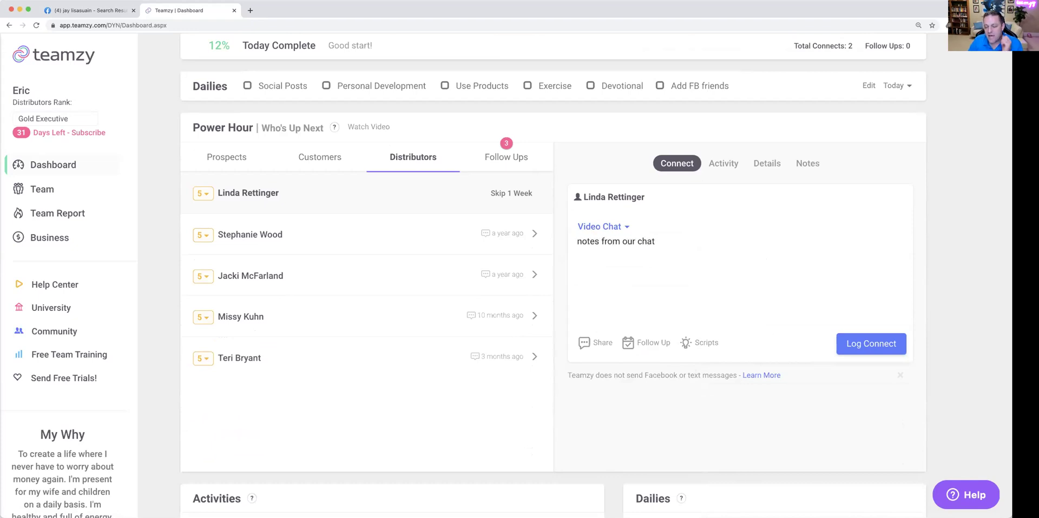
Mark the distributor's video chat as a Products share with a follow-up set for Tomorrow, and log the connect
{"action": "left_click", "coordinate": [595, 345]}
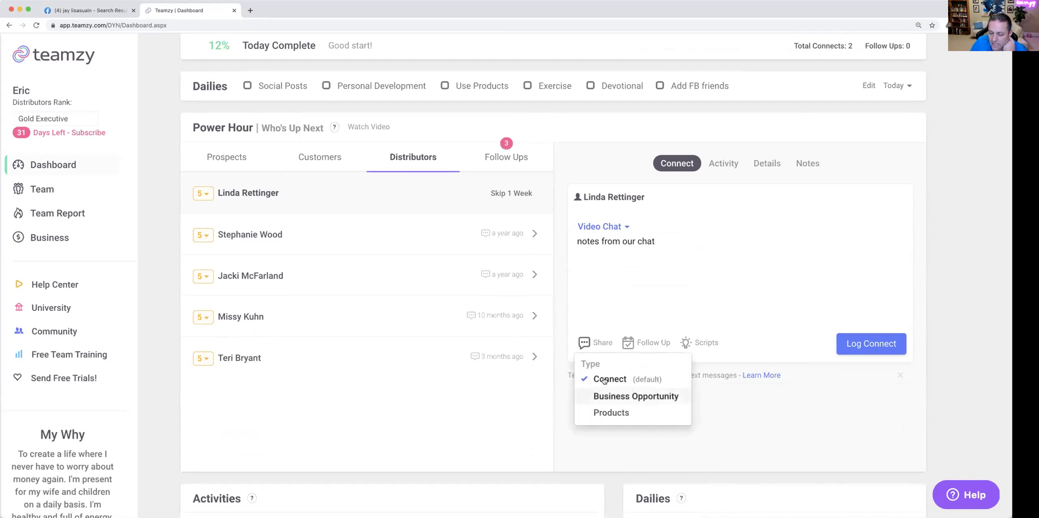
{"action": "left_click", "coordinate": [605, 413]}
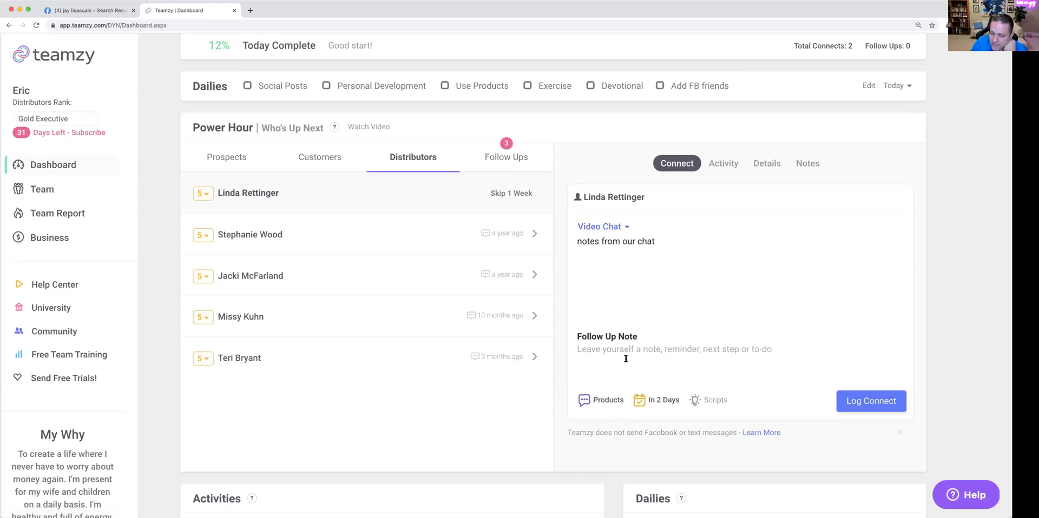
{"action": "left_click", "coordinate": [660, 404]}
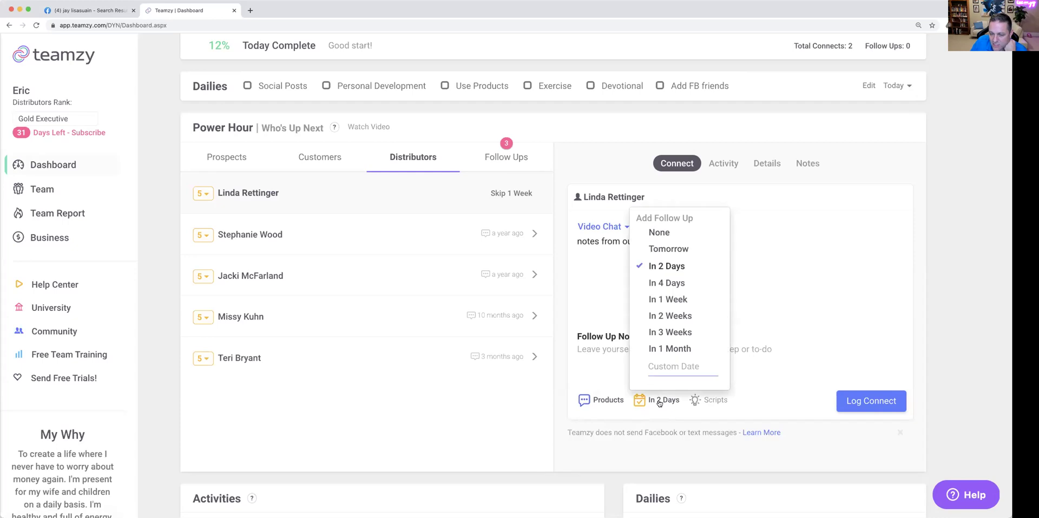
{"action": "left_click", "coordinate": [652, 250]}
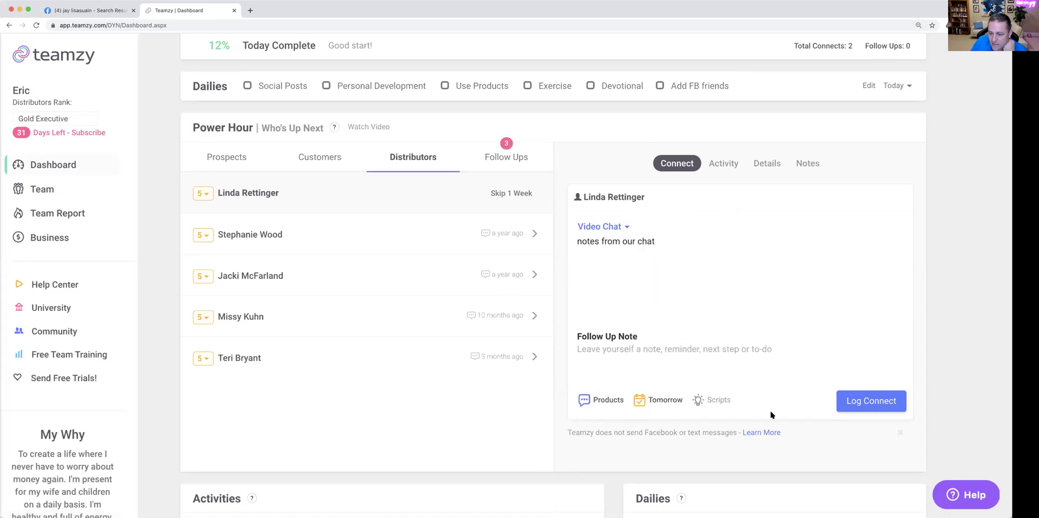
{"action": "left_click", "coordinate": [868, 400]}
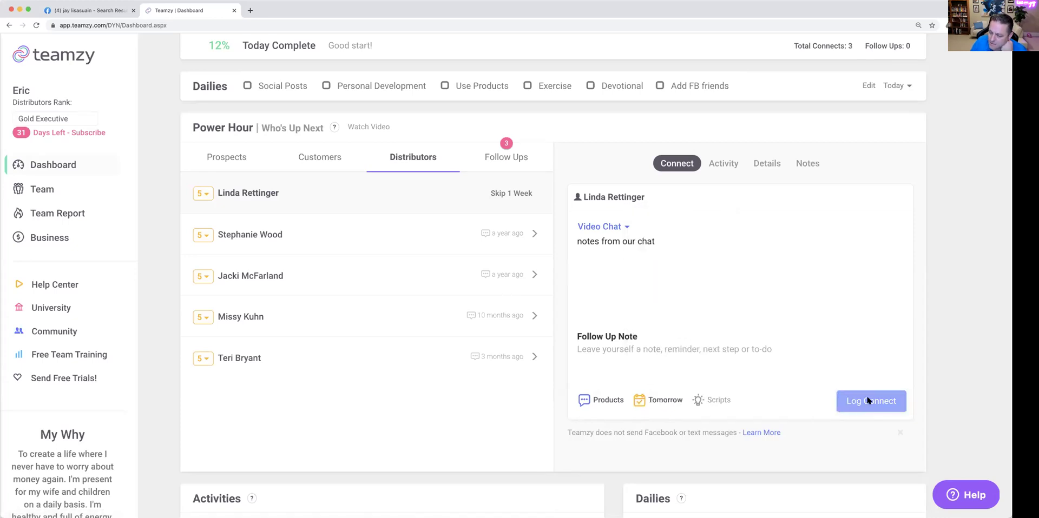
Check the total shares in Today's Activities and view the Power Hour follow-ups list
{"action": "scroll", "coordinate": [632, 270], "scroll_direction": "up", "scroll_amount": 3}
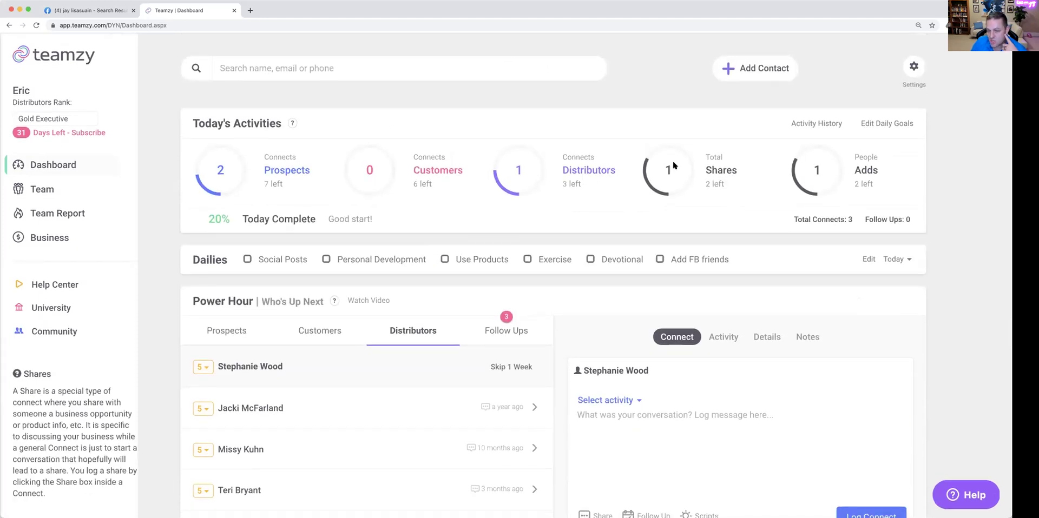
{"action": "mouse_move", "coordinate": [681, 185]}
{"action": "scroll", "coordinate": [676, 187], "scroll_direction": "down", "scroll_amount": 1}
{"action": "scroll", "coordinate": [676, 188], "scroll_direction": "down", "scroll_amount": 2}
{"action": "left_click", "coordinate": [506, 268]}
{"action": "scroll", "coordinate": [398, 387], "scroll_direction": "down", "scroll_amount": 1}
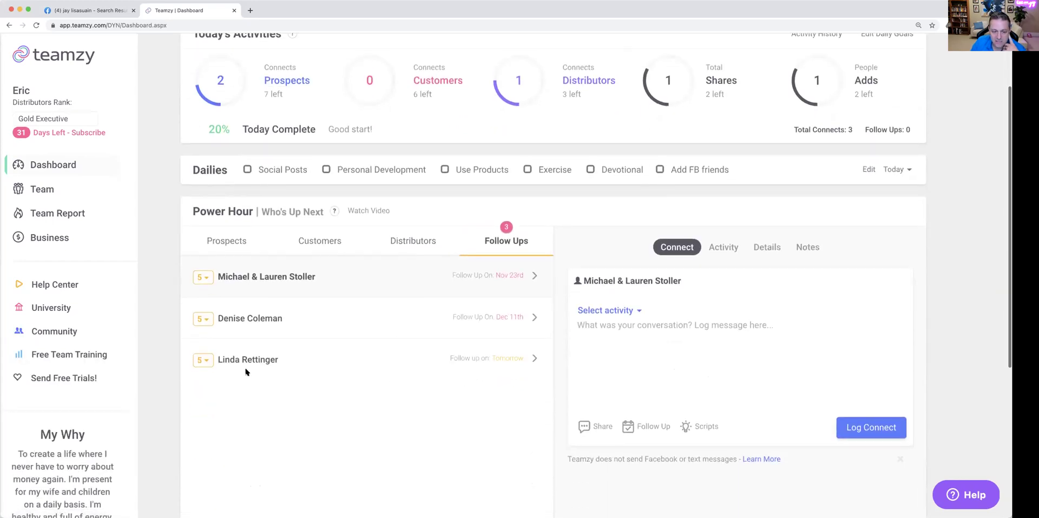
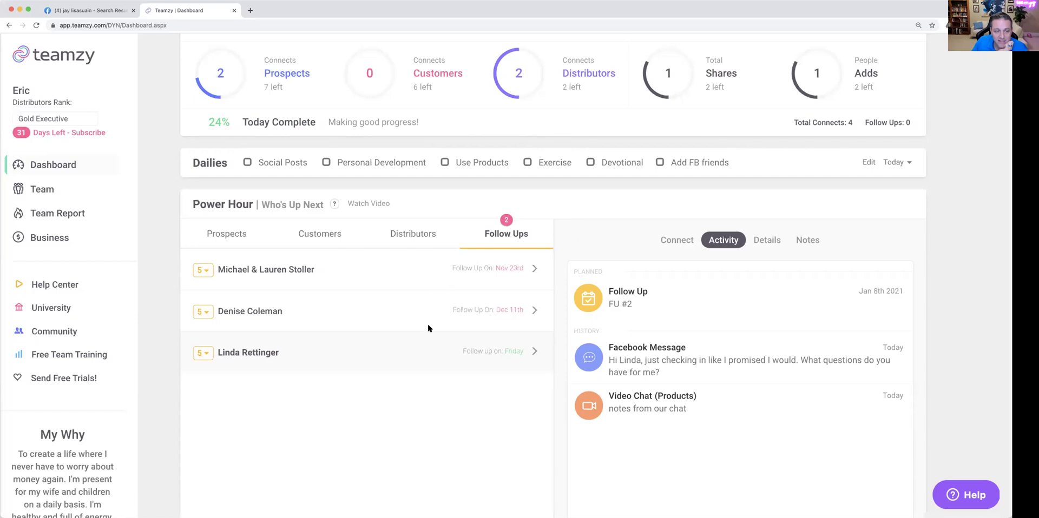
Open the Follow Up Contacts tool for the team and view its listed contacts and removal options
{"action": "left_click", "coordinate": [42, 191]}
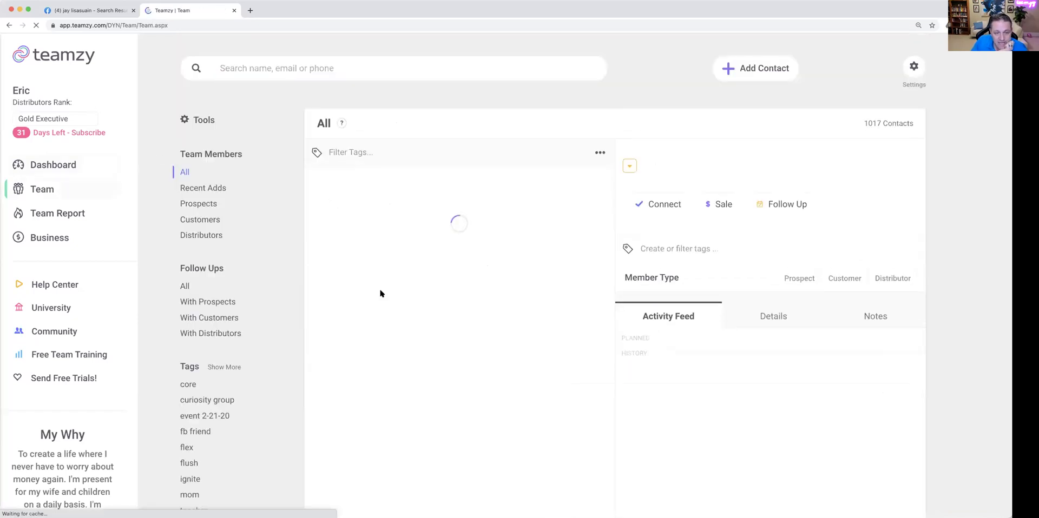
{"action": "left_click", "coordinate": [203, 123]}
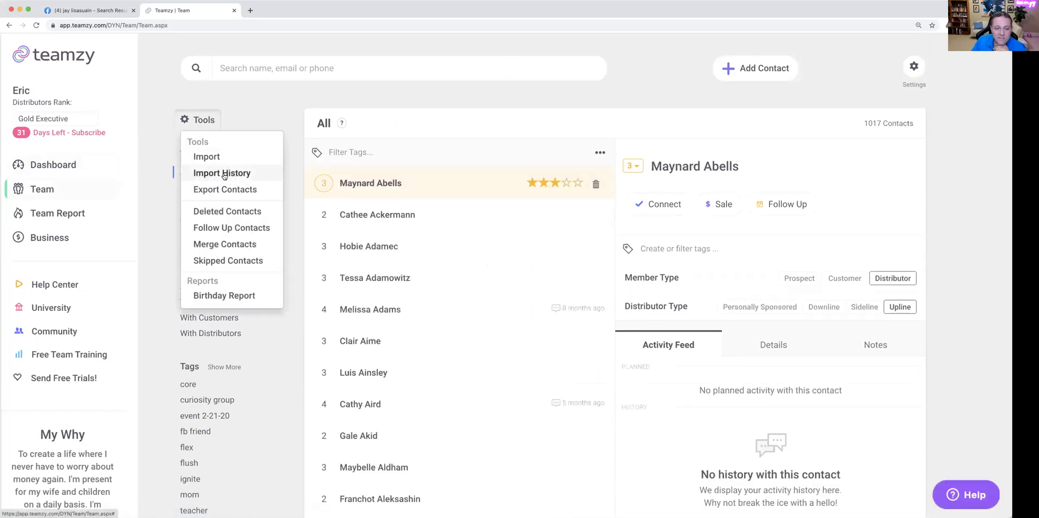
{"action": "left_click", "coordinate": [217, 231]}
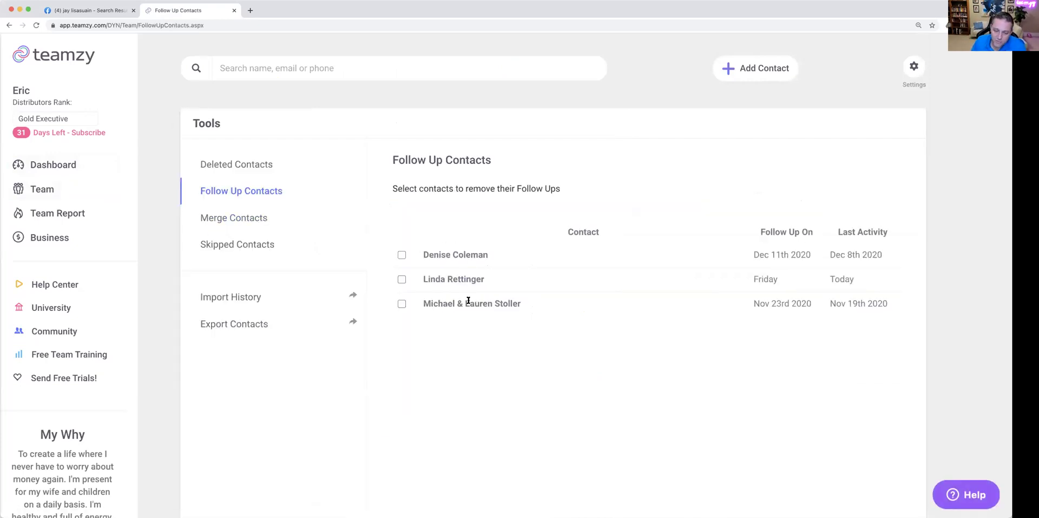
{"action": "scroll", "coordinate": [469, 300], "scroll_direction": "down", "scroll_amount": 1}
{"action": "scroll", "coordinate": [468, 300], "scroll_direction": "down", "scroll_amount": 1}
{"action": "scroll", "coordinate": [468, 300], "scroll_direction": "down", "scroll_amount": 1}
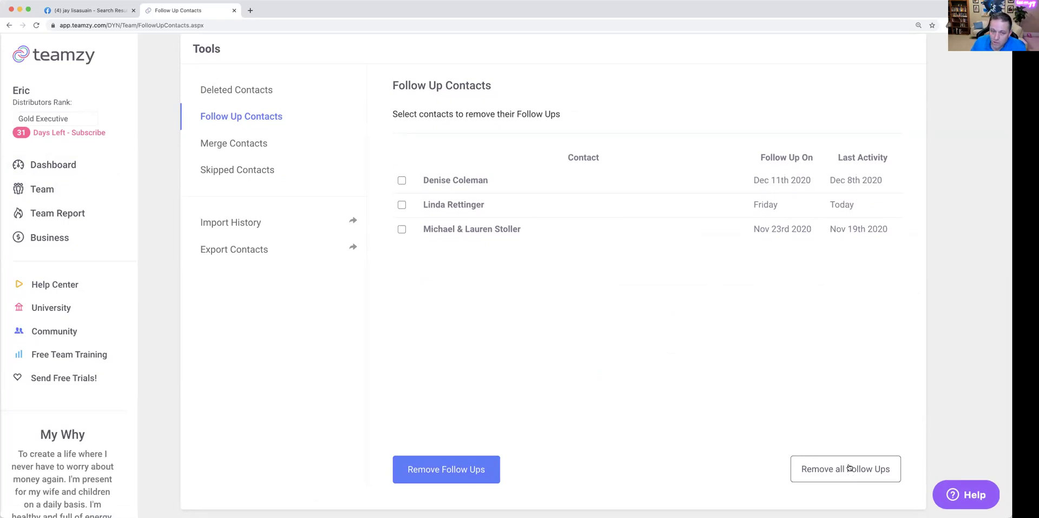
Remove the follow-ups of the two contacts scheduled for Friday and Nov 23rd 2020
{"action": "left_click", "coordinate": [401, 204]}
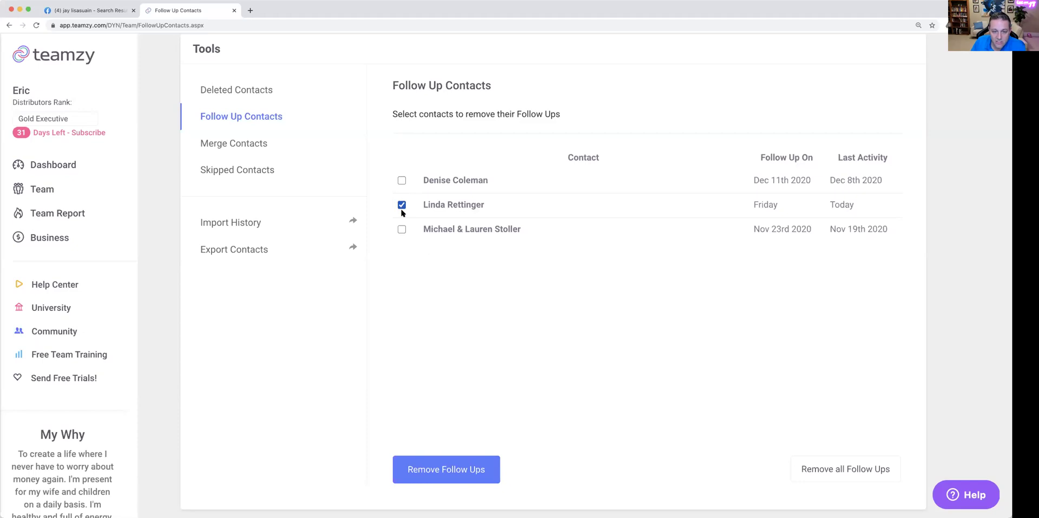
{"action": "left_click", "coordinate": [402, 228]}
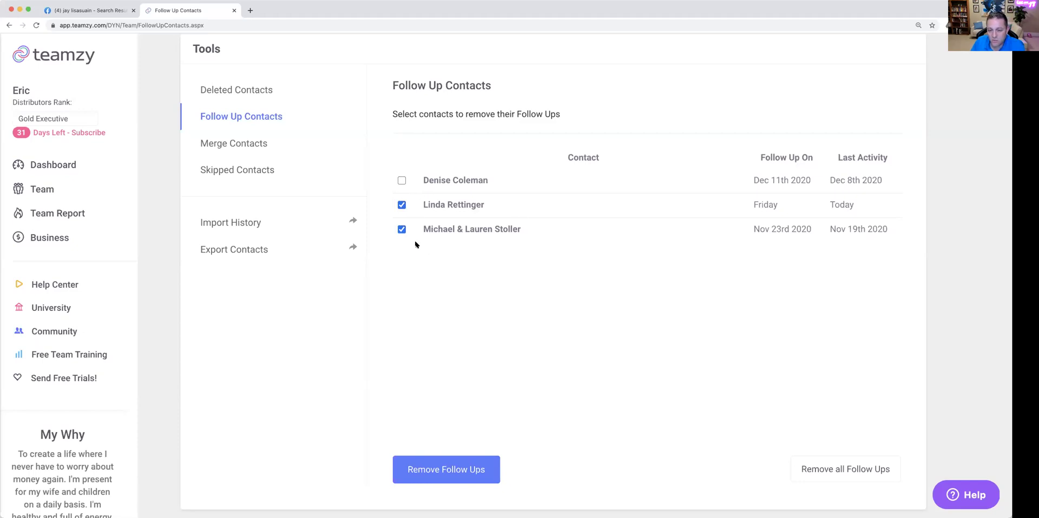
{"action": "scroll", "coordinate": [419, 282], "scroll_direction": "down", "scroll_amount": 1}
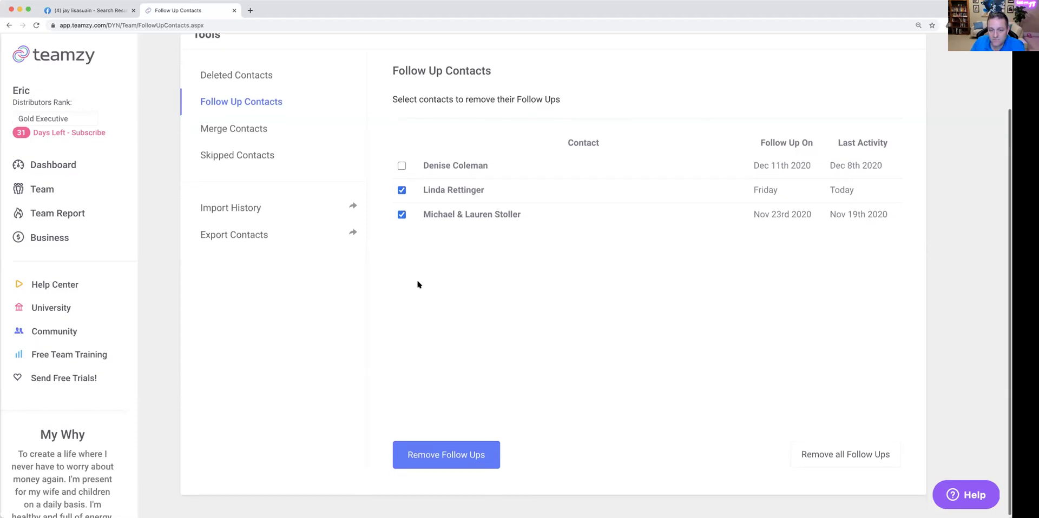
{"action": "left_click", "coordinate": [442, 457]}
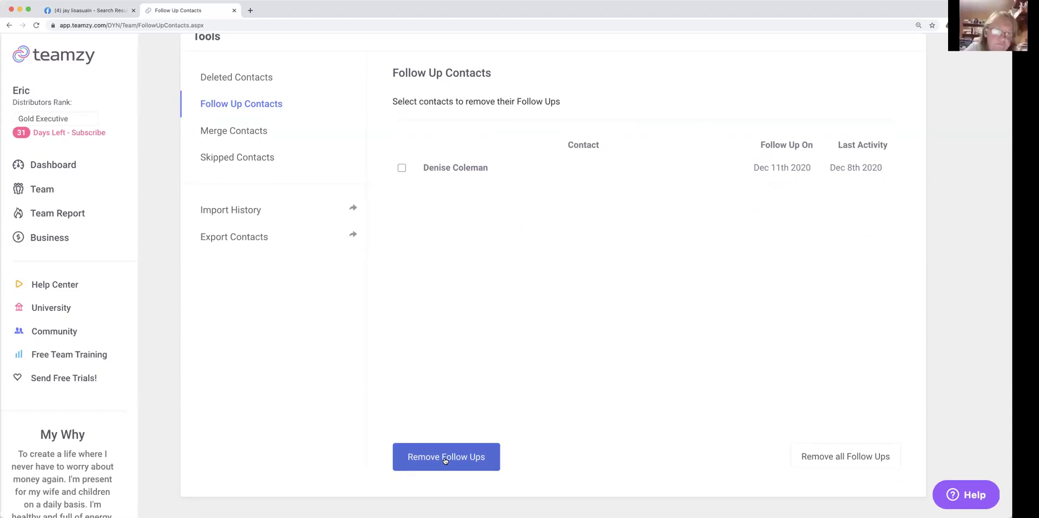
{"action": "scroll", "coordinate": [443, 457], "scroll_direction": "up", "scroll_amount": 3}
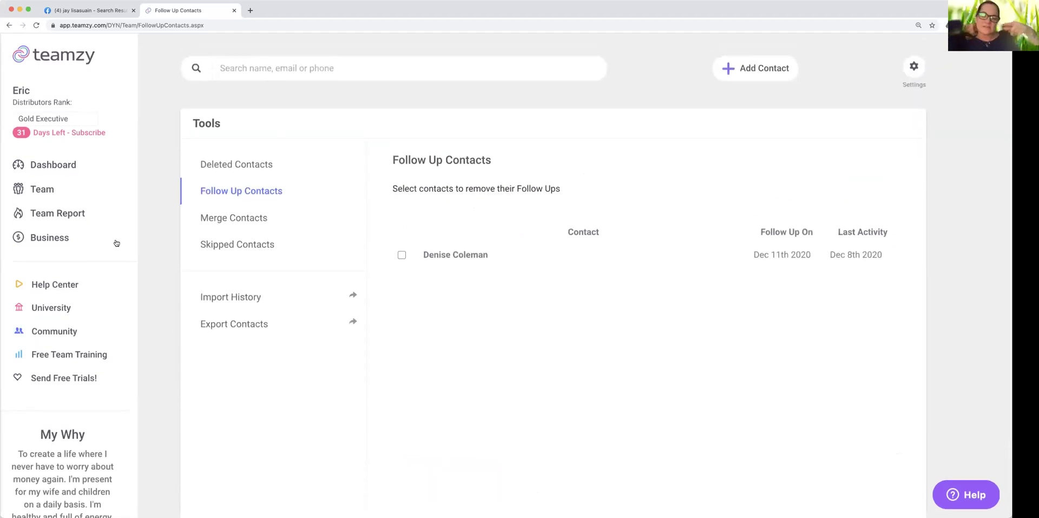
Return to the Dashboard, read the Power Hour explanation of Who's Up Next star rankings, and close it
{"action": "left_click", "coordinate": [55, 163]}
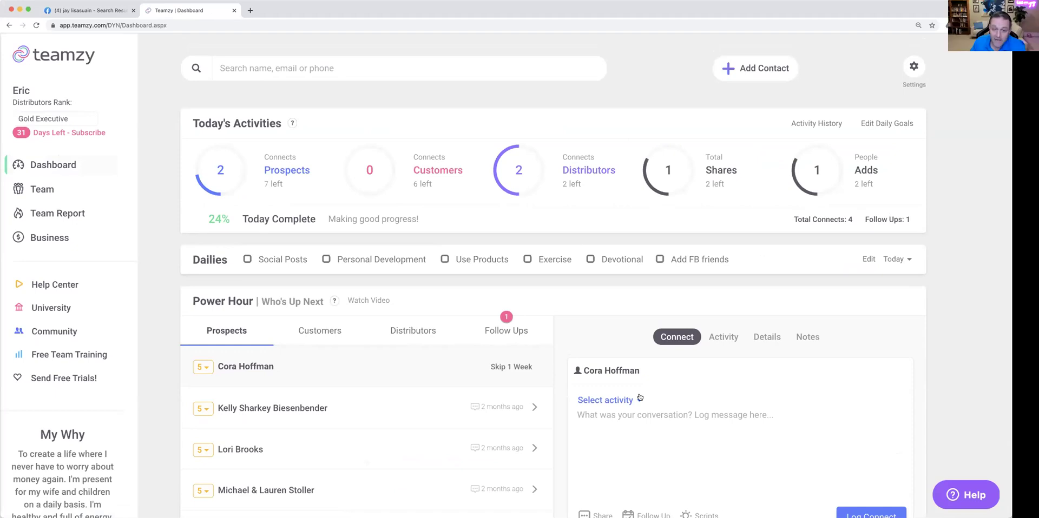
{"action": "scroll", "coordinate": [417, 422], "scroll_direction": "down", "scroll_amount": 2}
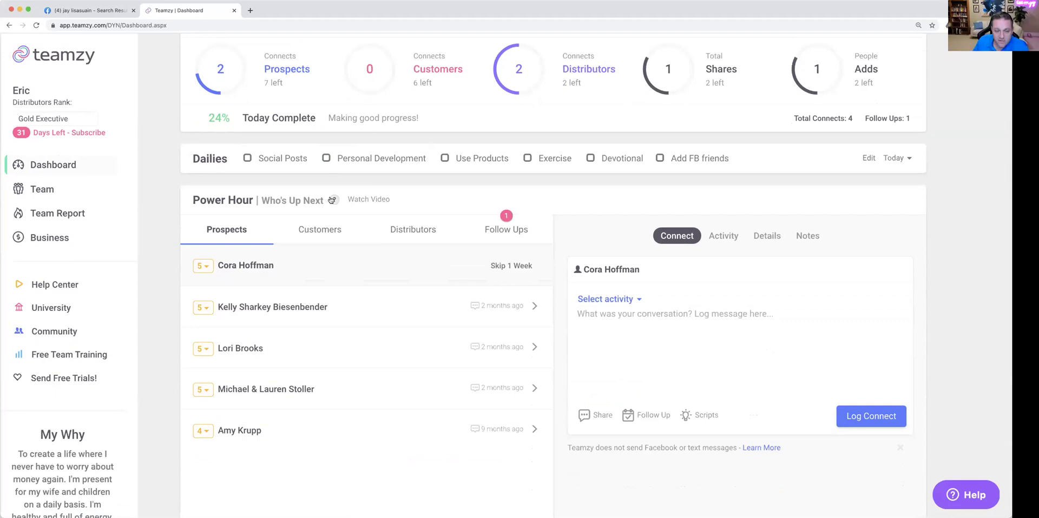
{"action": "left_click", "coordinate": [333, 201]}
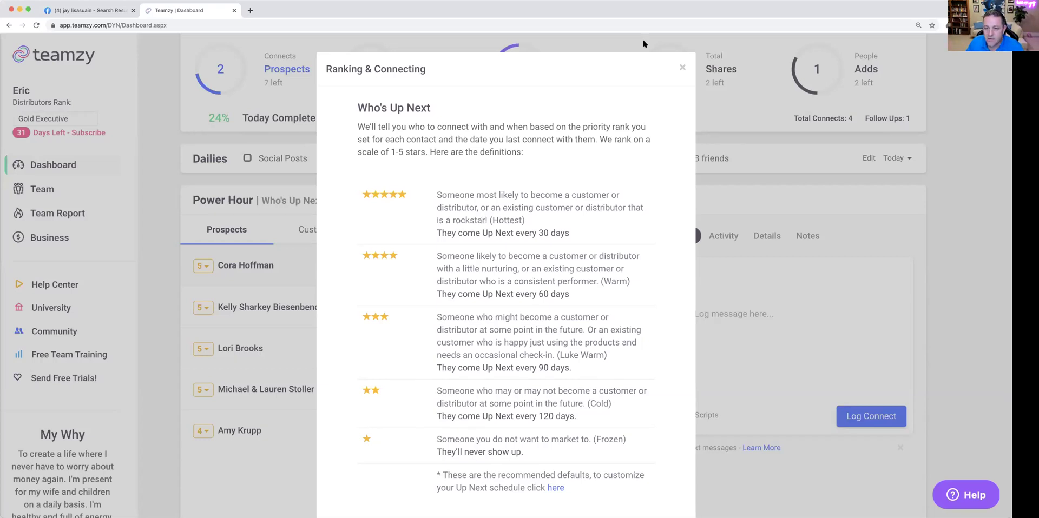
{"action": "left_click", "coordinate": [682, 68]}
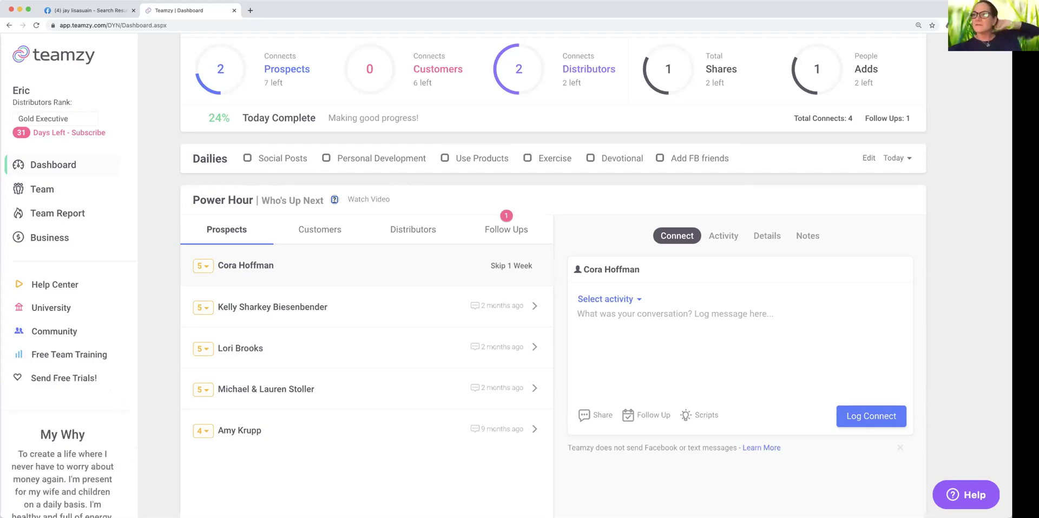
Turn on Rank Mode for the All contacts list on the Team page
{"action": "left_click", "coordinate": [48, 191]}
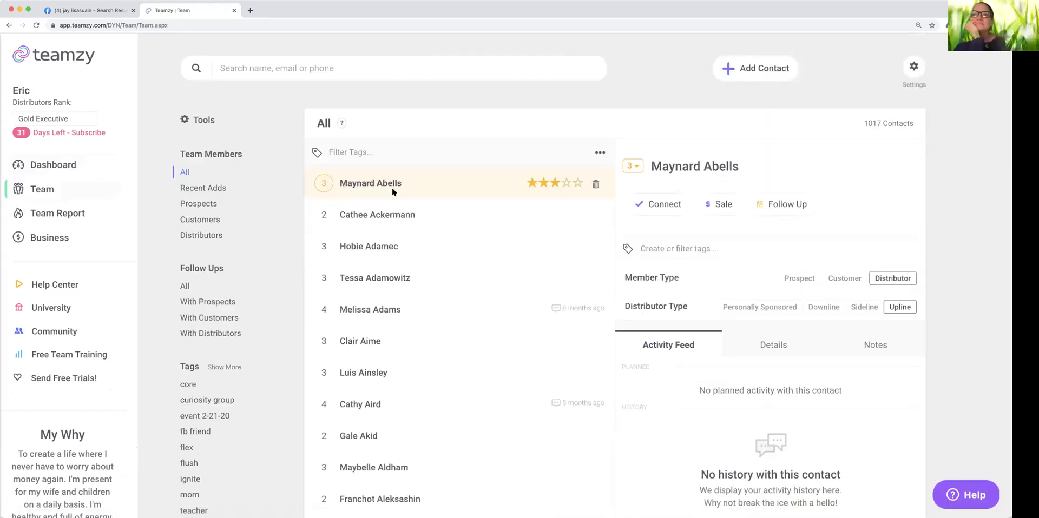
{"action": "scroll", "coordinate": [399, 350], "scroll_direction": "down", "scroll_amount": 3}
{"action": "scroll", "coordinate": [406, 341], "scroll_direction": "up", "scroll_amount": 3}
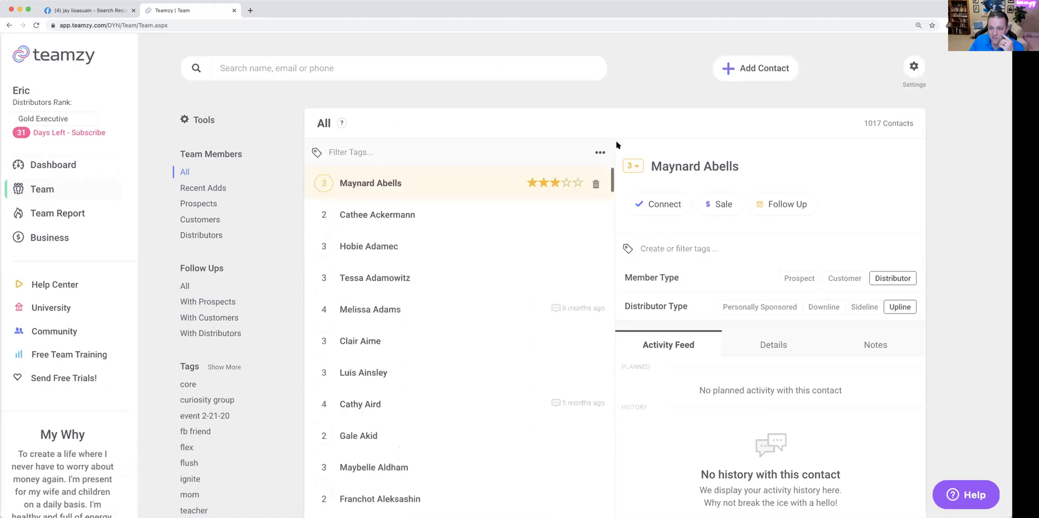
{"action": "left_click", "coordinate": [599, 155]}
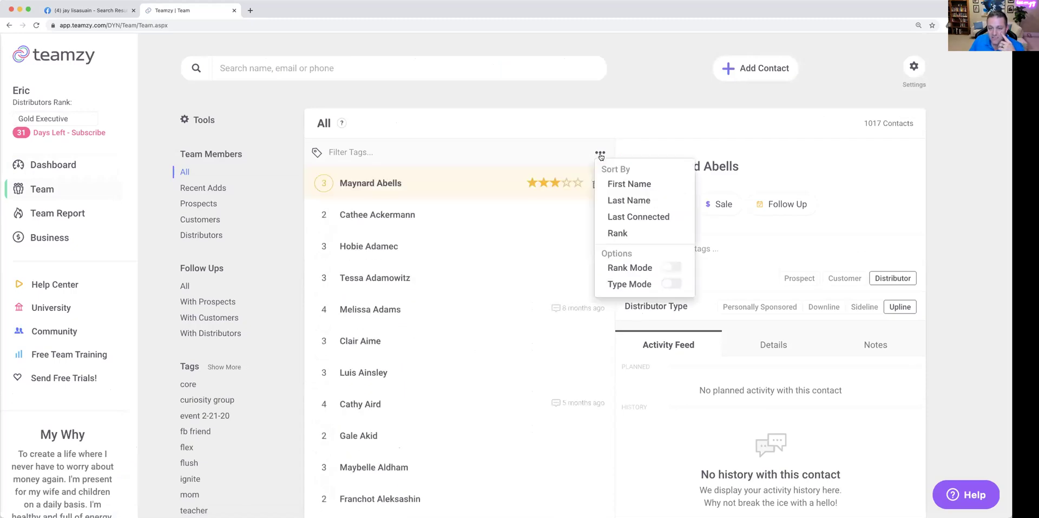
{"action": "left_click", "coordinate": [673, 269]}
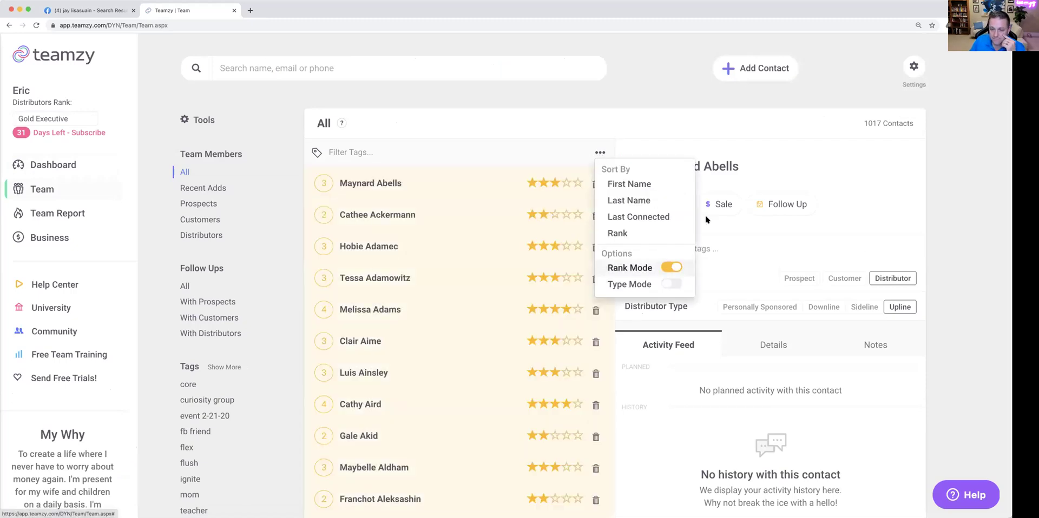
{"action": "left_click", "coordinate": [600, 153]}
Look through the star ranks in the All contacts list and return to its beginning
{"action": "scroll", "coordinate": [484, 351], "scroll_direction": "down", "scroll_amount": 3}
{"action": "scroll", "coordinate": [484, 358], "scroll_direction": "down", "scroll_amount": 4}
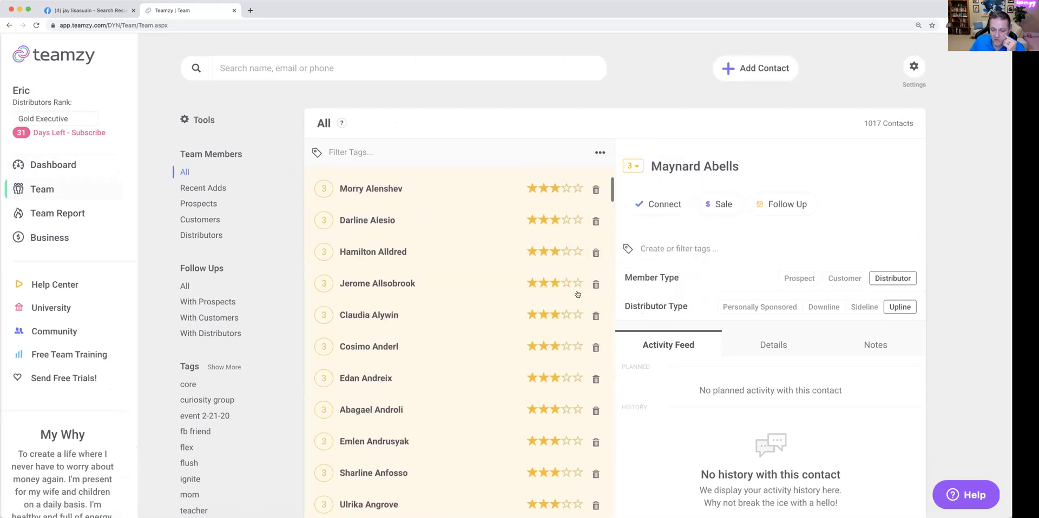
{"action": "scroll", "coordinate": [563, 432], "scroll_direction": "down", "scroll_amount": 2}
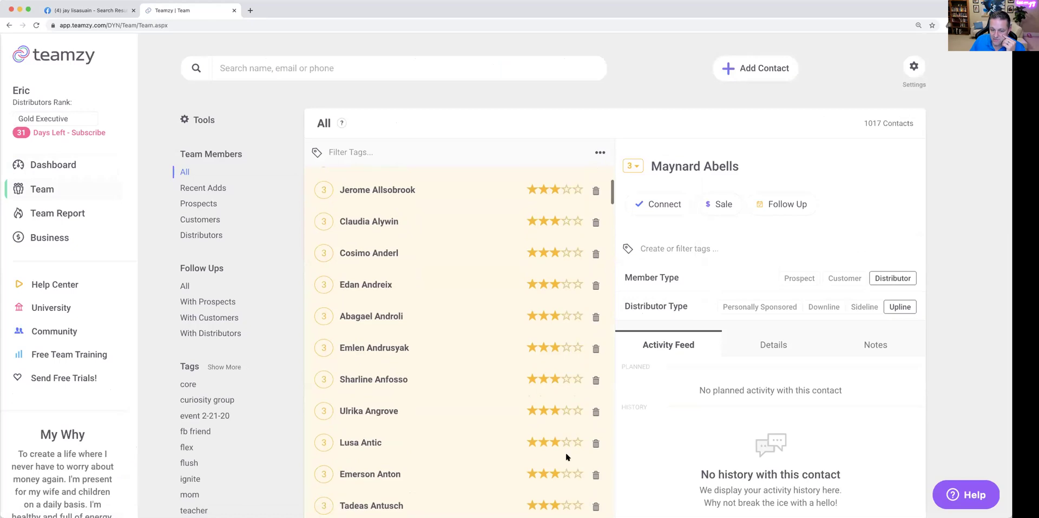
{"action": "scroll", "coordinate": [565, 454], "scroll_direction": "down", "scroll_amount": 2}
{"action": "scroll", "coordinate": [555, 461], "scroll_direction": "down", "scroll_amount": 3}
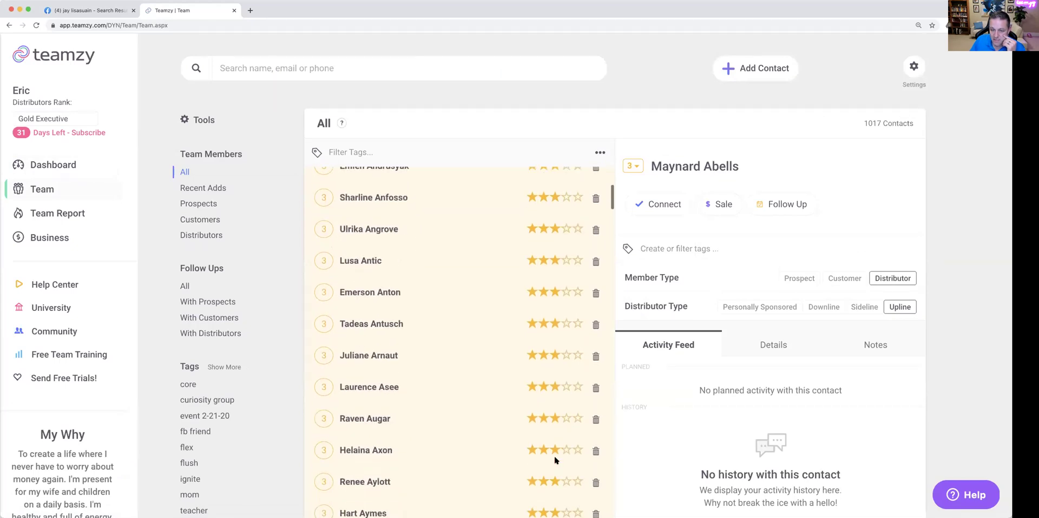
{"action": "scroll", "coordinate": [554, 460], "scroll_direction": "up", "scroll_amount": 10}
{"action": "scroll", "coordinate": [555, 461], "scroll_direction": "up", "scroll_amount": 3}
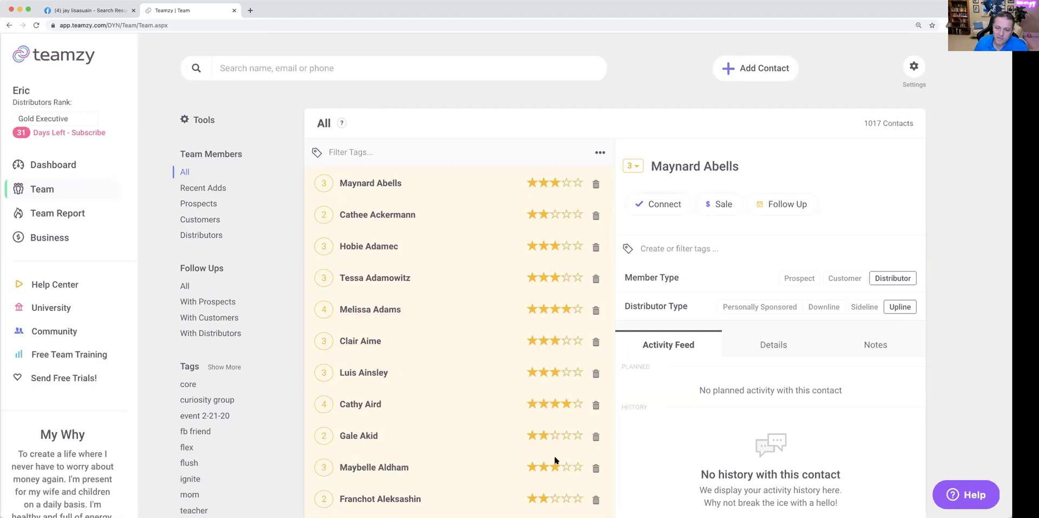
Set the 2-star contact just below the second 4-star contact to rank 3, and look further down the list
{"action": "scroll", "coordinate": [557, 338], "scroll_direction": "down", "scroll_amount": 1}
{"action": "scroll", "coordinate": [559, 338], "scroll_direction": "down", "scroll_amount": 4}
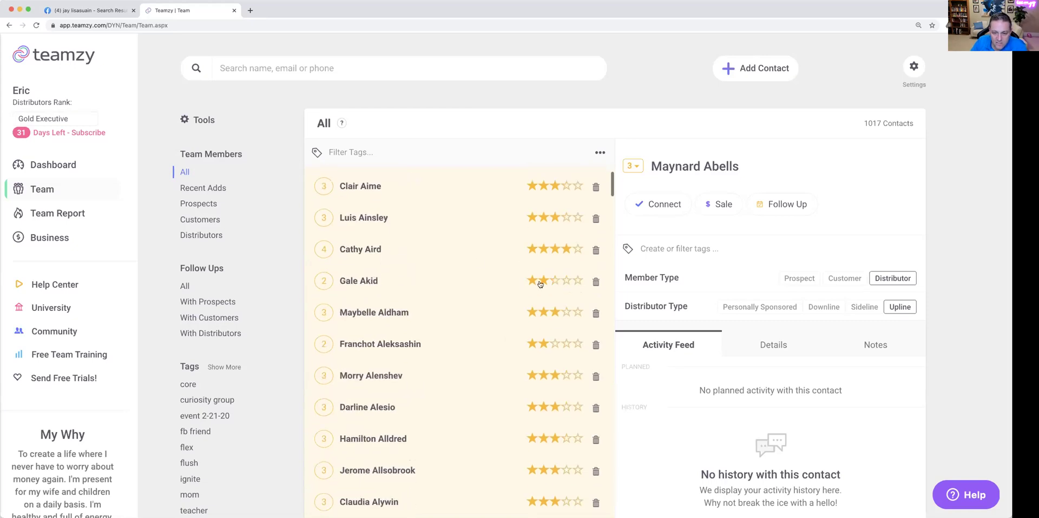
{"action": "scroll", "coordinate": [462, 331], "scroll_direction": "down", "scroll_amount": 2}
{"action": "scroll", "coordinate": [462, 331], "scroll_direction": "down", "scroll_amount": 2}
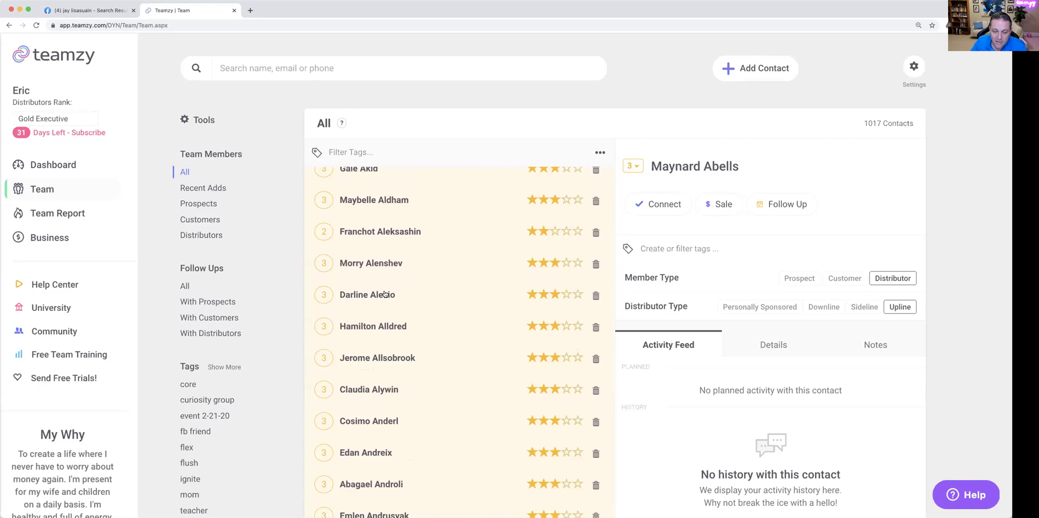
{"action": "scroll", "coordinate": [384, 294], "scroll_direction": "down", "scroll_amount": 10}
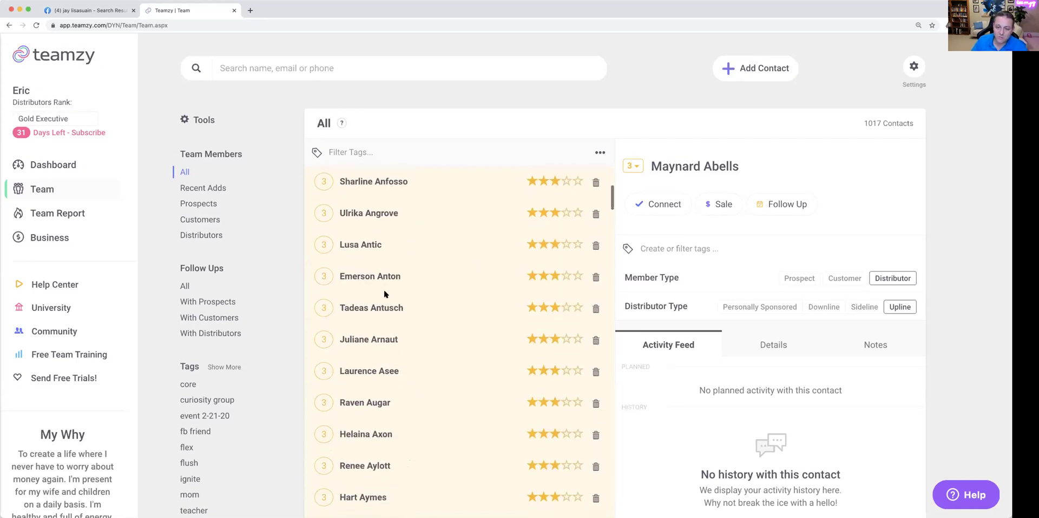
{"action": "scroll", "coordinate": [384, 293], "scroll_direction": "down", "scroll_amount": 1}
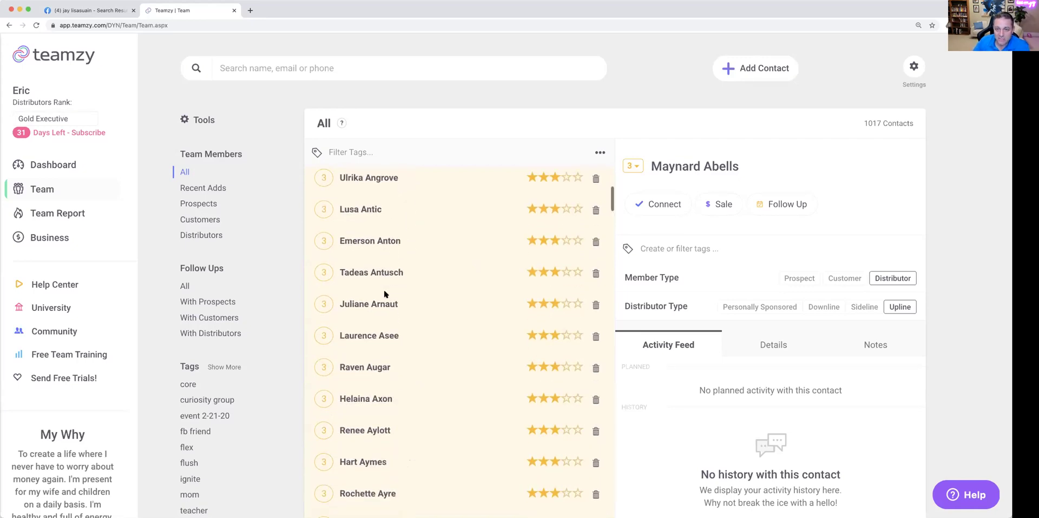
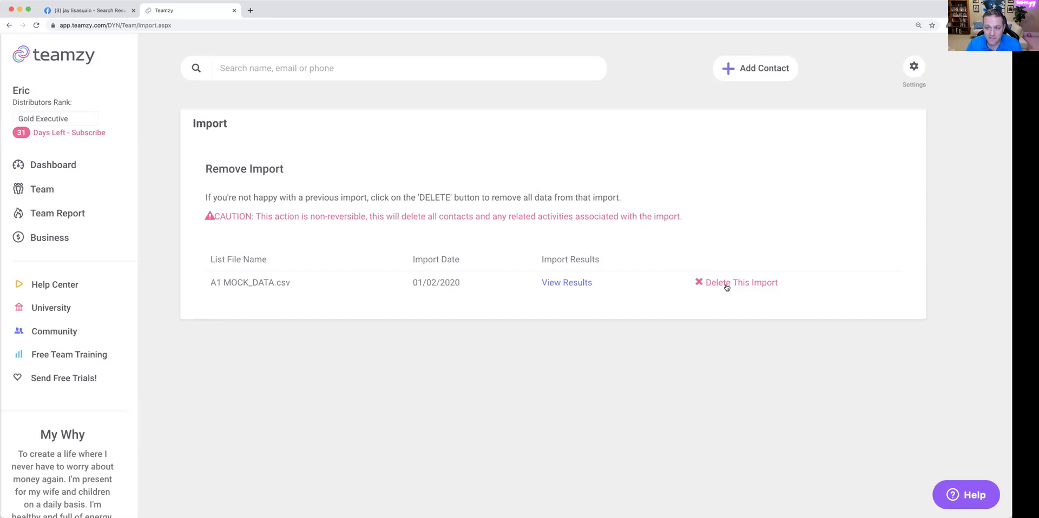
View the Help widget's Contact us form on the Import page and close it without sending
{"action": "left_click", "coordinate": [967, 497]}
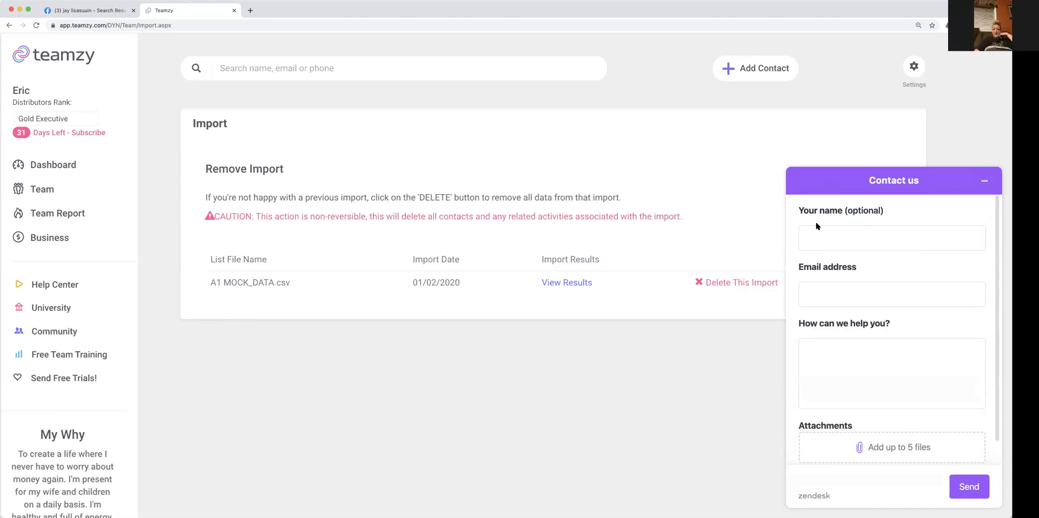
{"action": "left_click", "coordinate": [873, 216]}
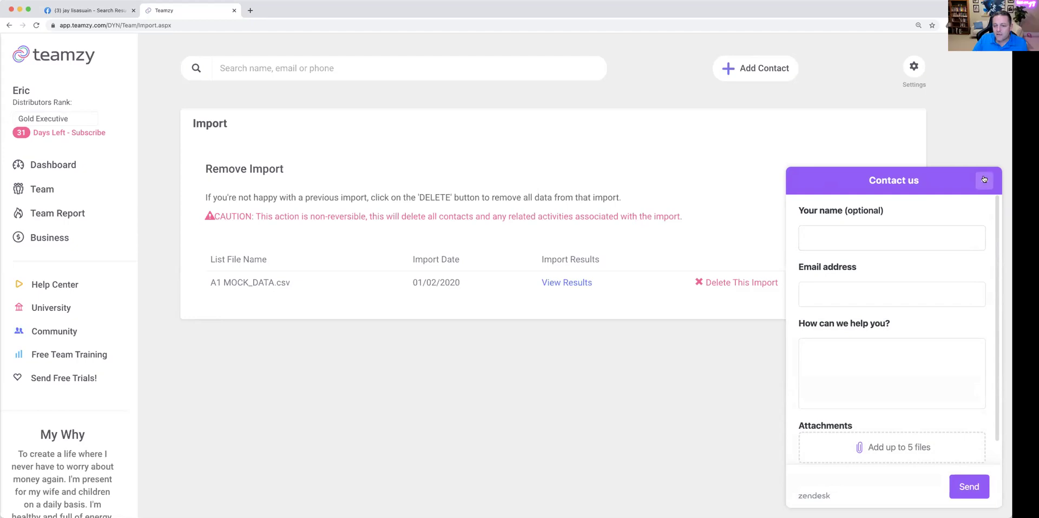
{"action": "left_click", "coordinate": [984, 181]}
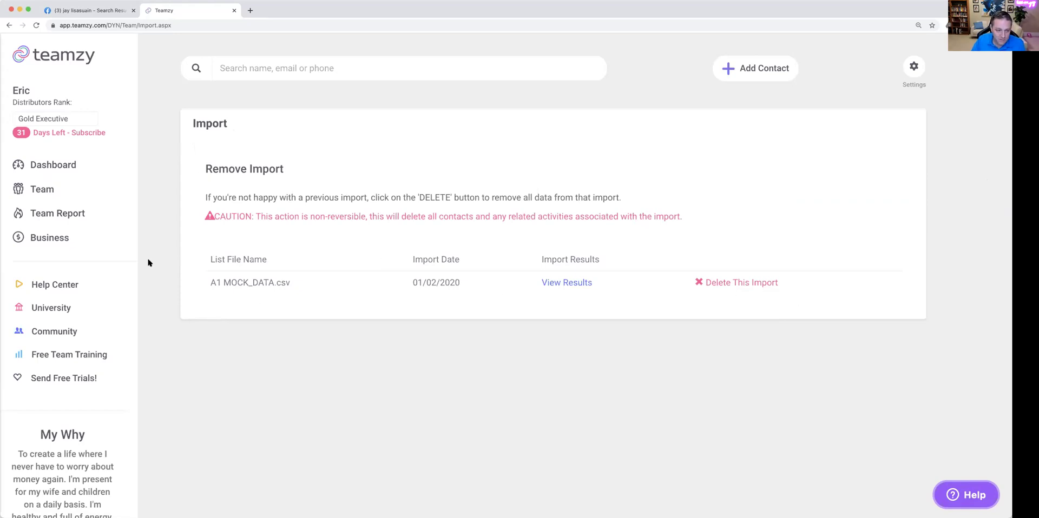
Open the Teamzy Help Center and browse the Getting Started videos, Pro Tips, Webinars and FAQs
{"action": "left_click", "coordinate": [54, 286]}
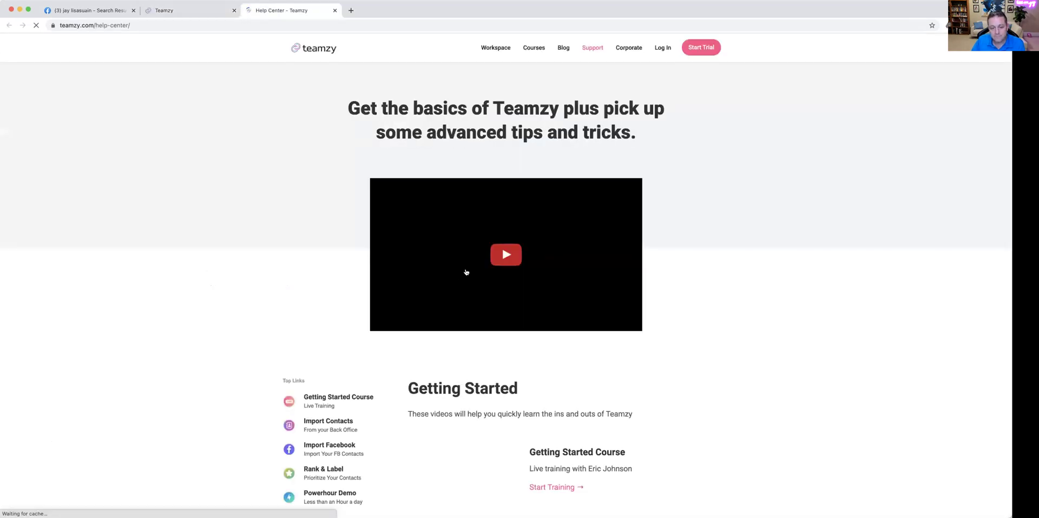
{"action": "scroll", "coordinate": [376, 336], "scroll_direction": "down", "scroll_amount": 3}
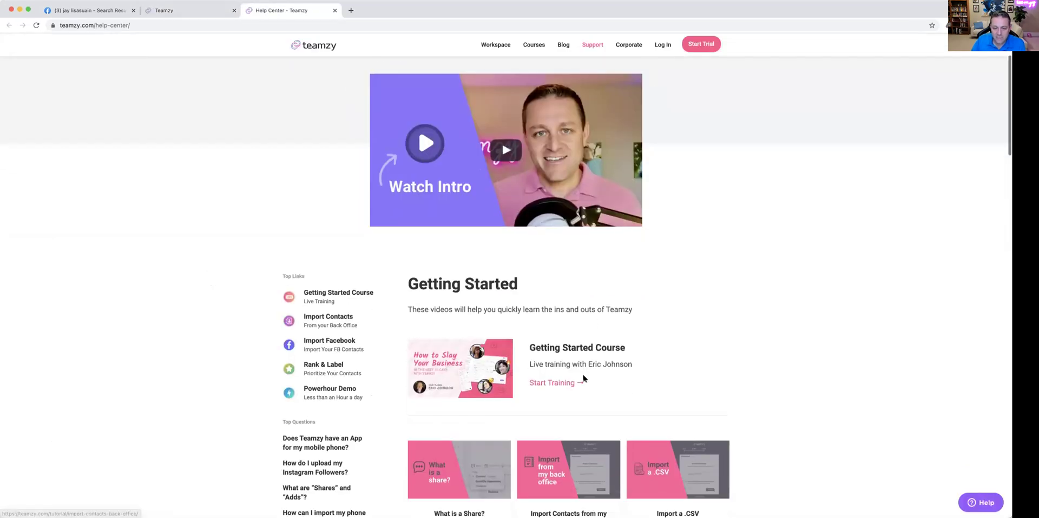
{"action": "scroll", "coordinate": [583, 378], "scroll_direction": "down", "scroll_amount": 5}
{"action": "scroll", "coordinate": [583, 377], "scroll_direction": "down", "scroll_amount": 1}
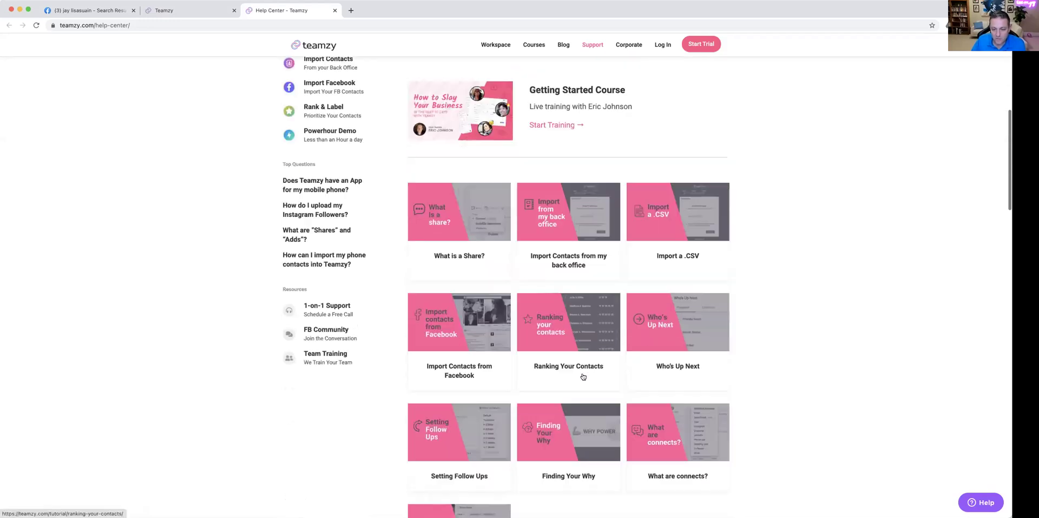
{"action": "scroll", "coordinate": [582, 377], "scroll_direction": "down", "scroll_amount": 7}
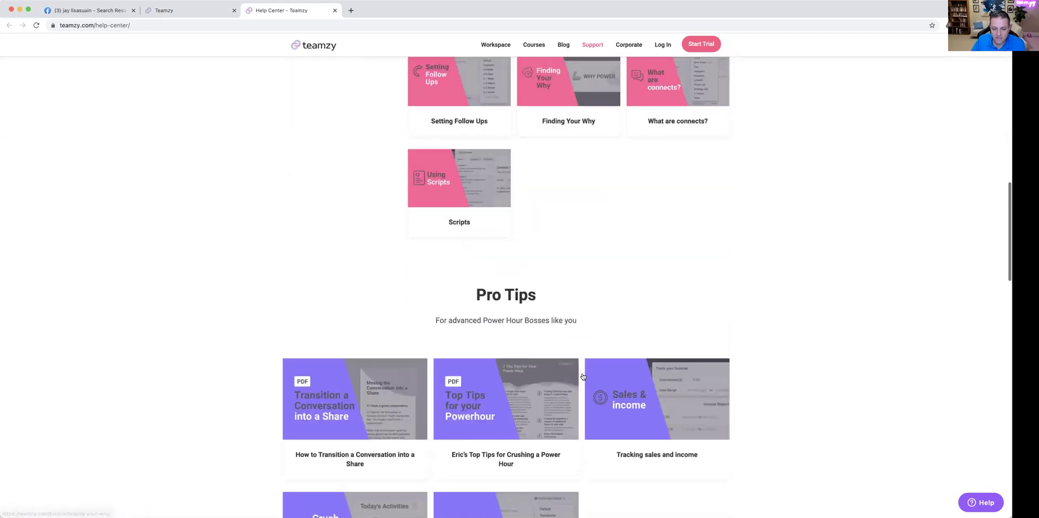
{"action": "scroll", "coordinate": [584, 377], "scroll_direction": "down", "scroll_amount": 4}
{"action": "scroll", "coordinate": [584, 376], "scroll_direction": "down", "scroll_amount": 6}
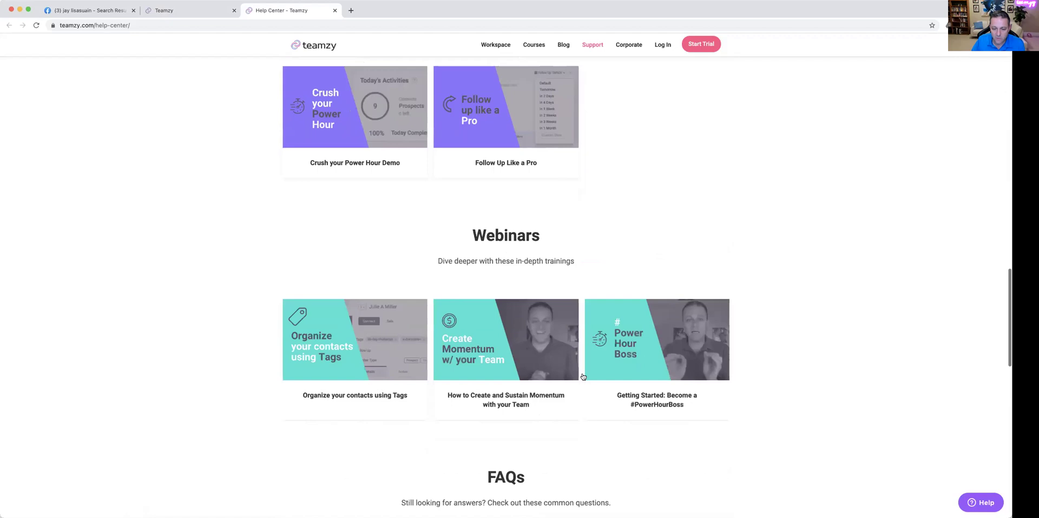
{"action": "scroll", "coordinate": [776, 405], "scroll_direction": "down", "scroll_amount": 2}
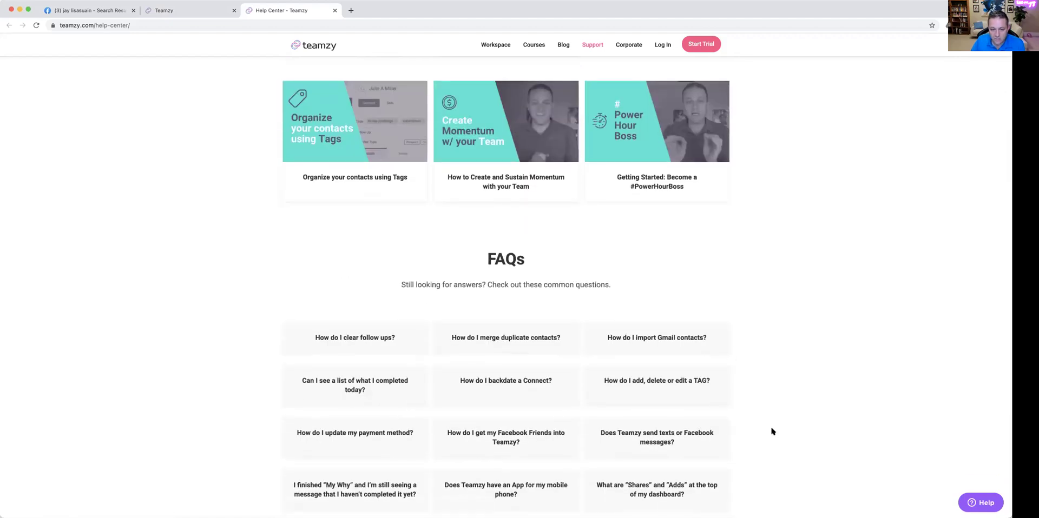
Look through the Help Center's list of common questions and open the Teamzy home page
{"action": "scroll", "coordinate": [771, 430], "scroll_direction": "down", "scroll_amount": 2}
{"action": "scroll", "coordinate": [444, 345], "scroll_direction": "down", "scroll_amount": 2}
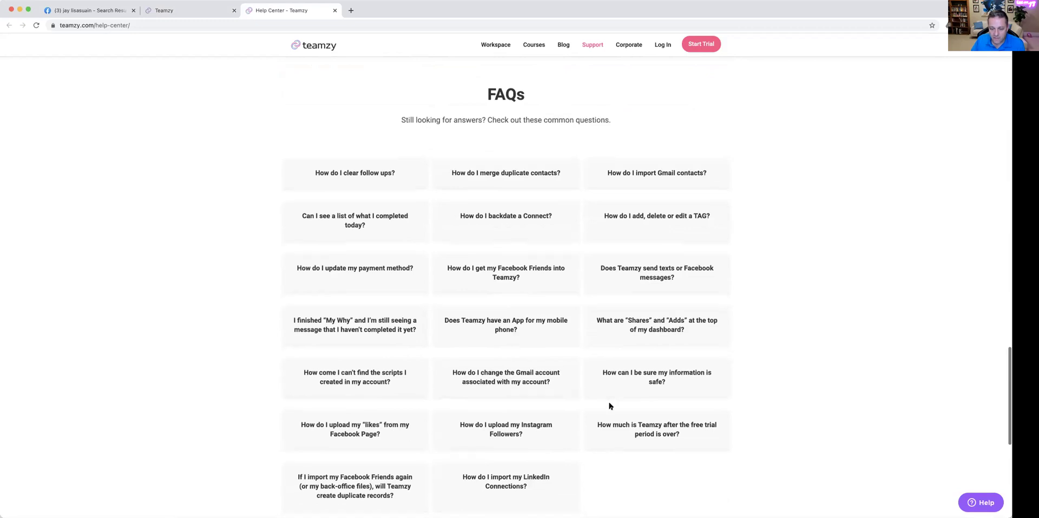
{"action": "scroll", "coordinate": [610, 404], "scroll_direction": "down", "scroll_amount": 1}
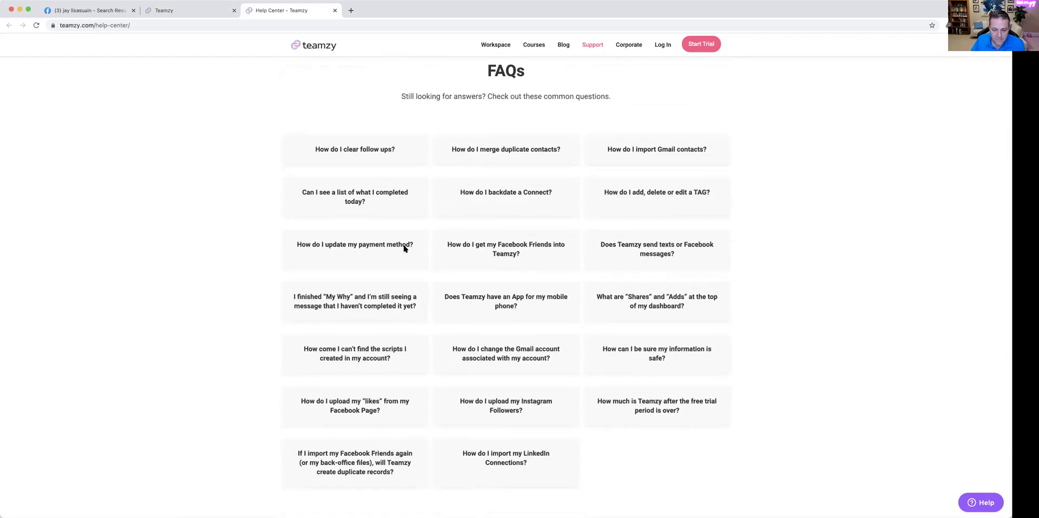
{"action": "scroll", "coordinate": [464, 242], "scroll_direction": "up", "scroll_amount": 1}
{"action": "scroll", "coordinate": [464, 242], "scroll_direction": "up", "scroll_amount": 1}
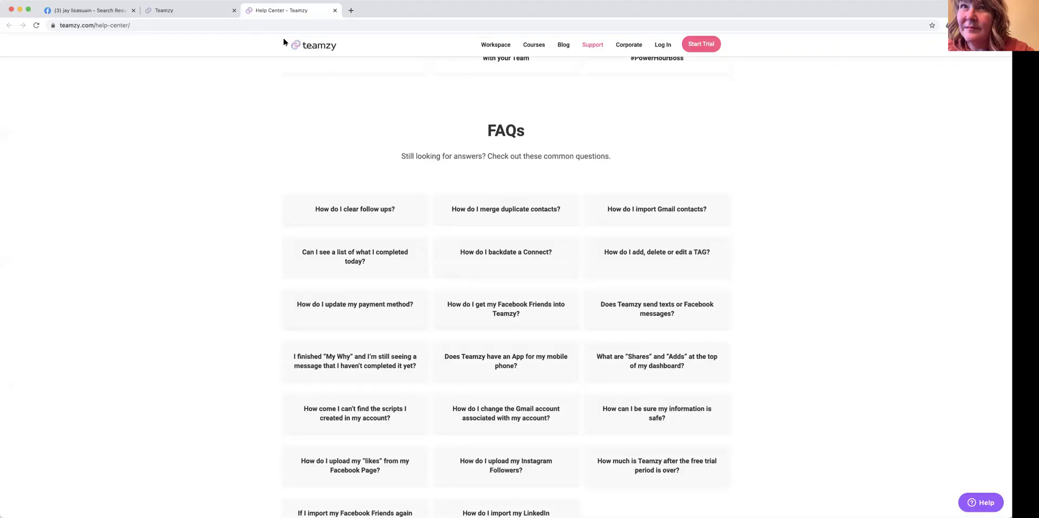
{"action": "left_click", "coordinate": [308, 46]}
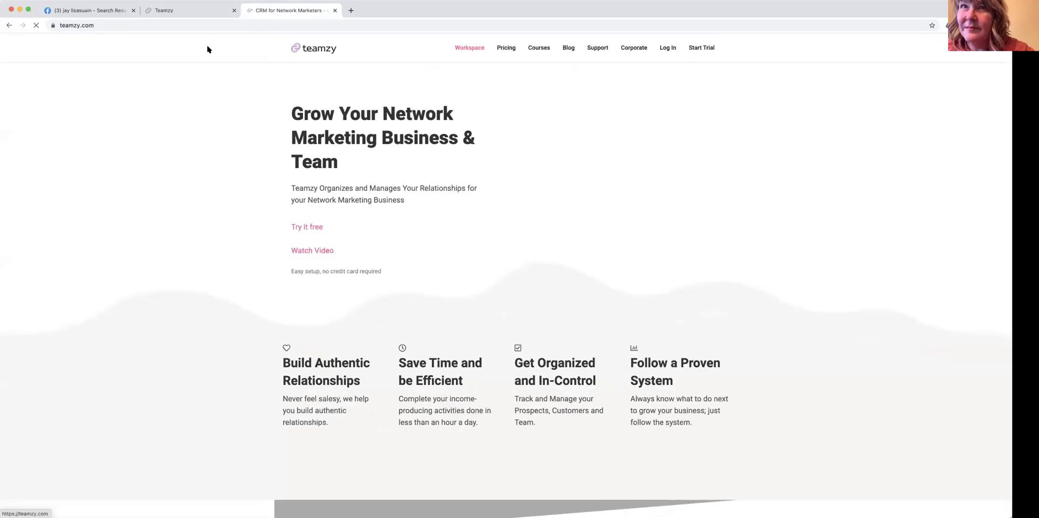
Return to the Teamzy app's dashboard and mark the Devotional and Social Posts dailies as complete, leaving Add FB friends unchecked
{"action": "left_click", "coordinate": [184, 14]}
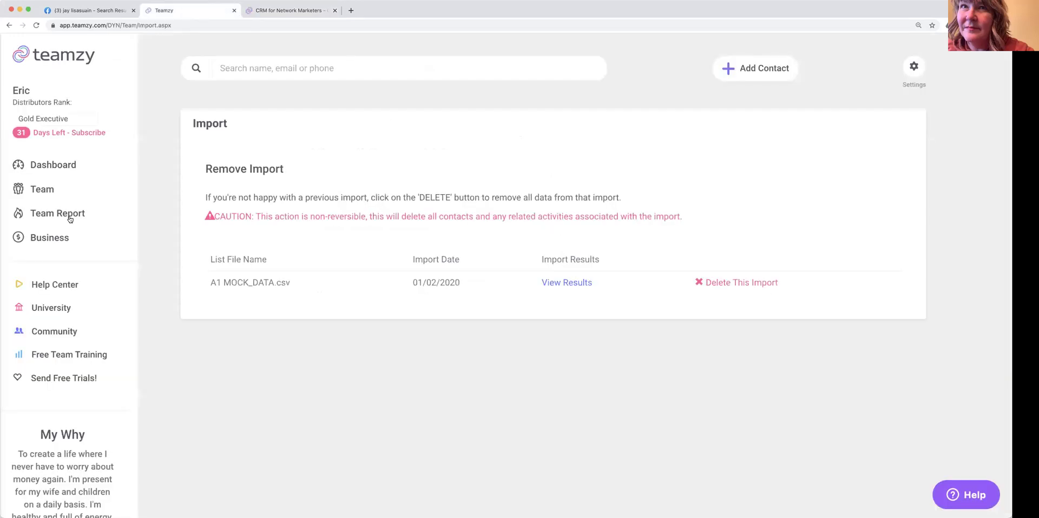
{"action": "left_click", "coordinate": [47, 168]}
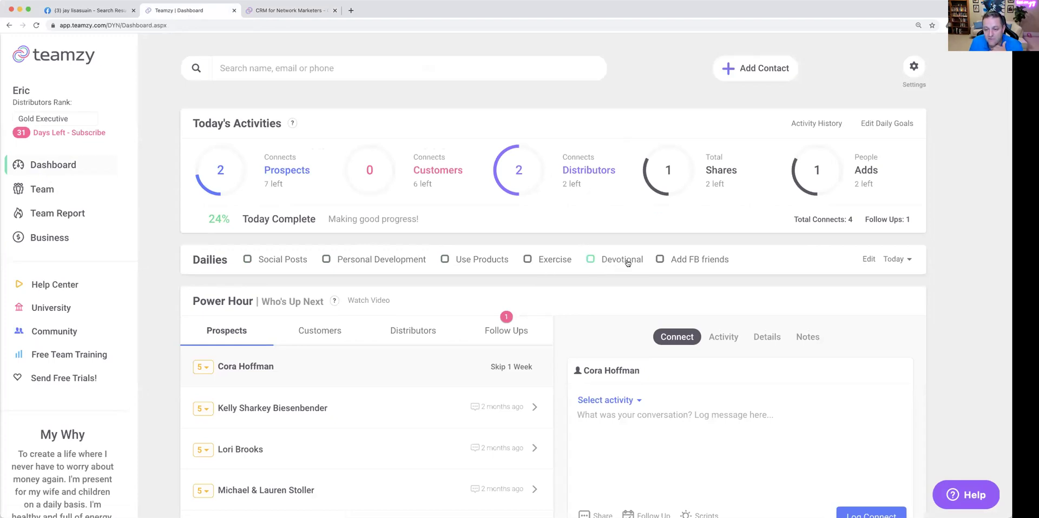
{"action": "left_click", "coordinate": [592, 258]}
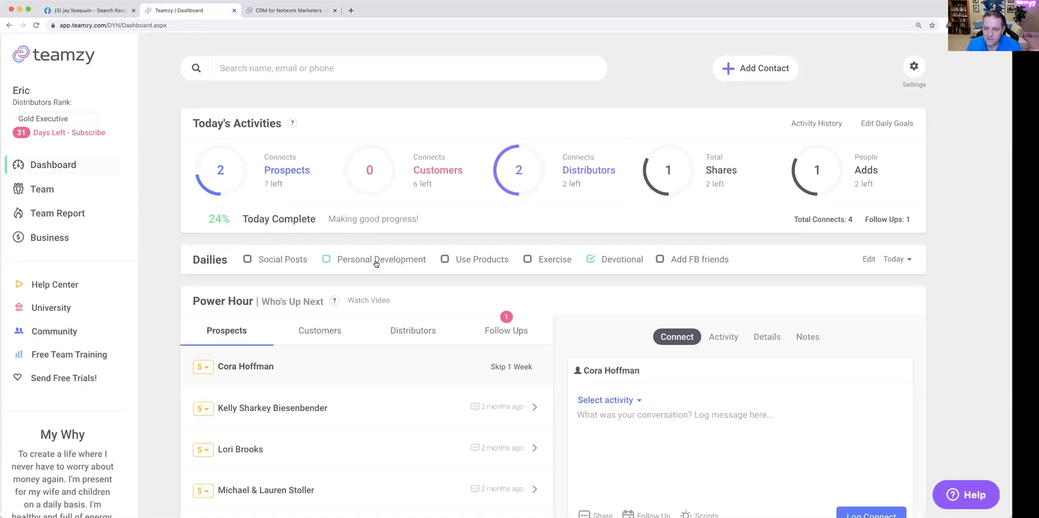
{"action": "left_click", "coordinate": [660, 261]}
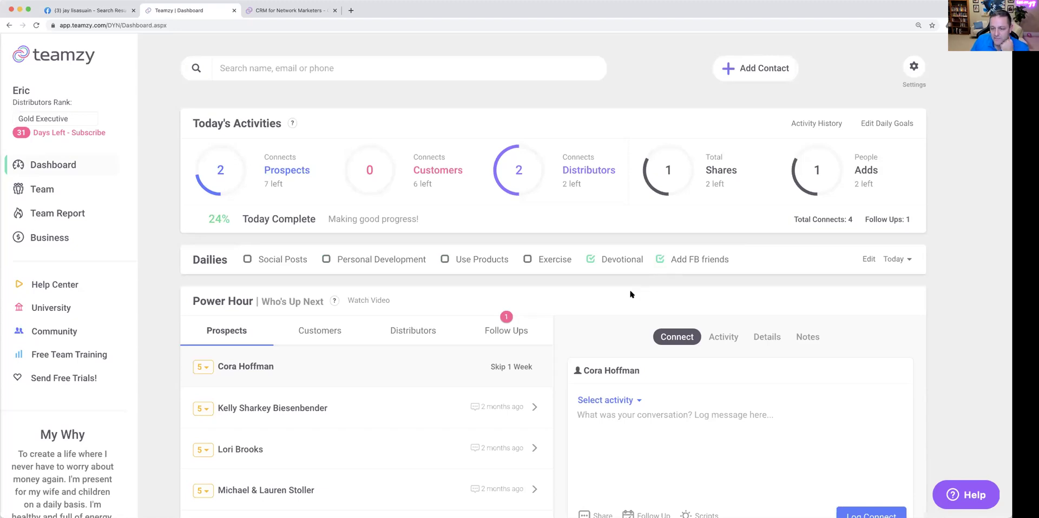
{"action": "left_click", "coordinate": [660, 261]}
{"action": "left_click", "coordinate": [277, 260]}
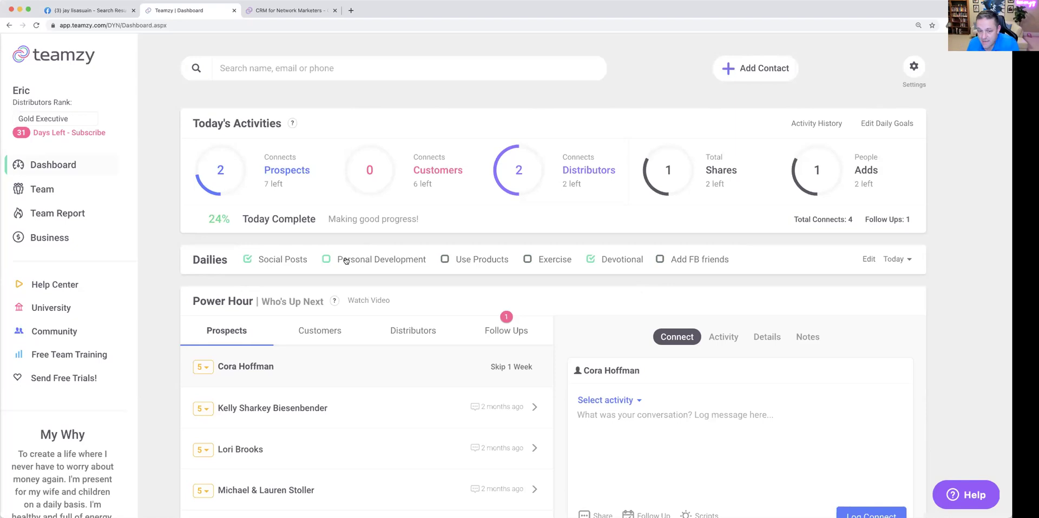
Add a custom daily named "Walk the dog" in the customization preferences and return to the dashboard
{"action": "mouse_move", "coordinate": [348, 152]}
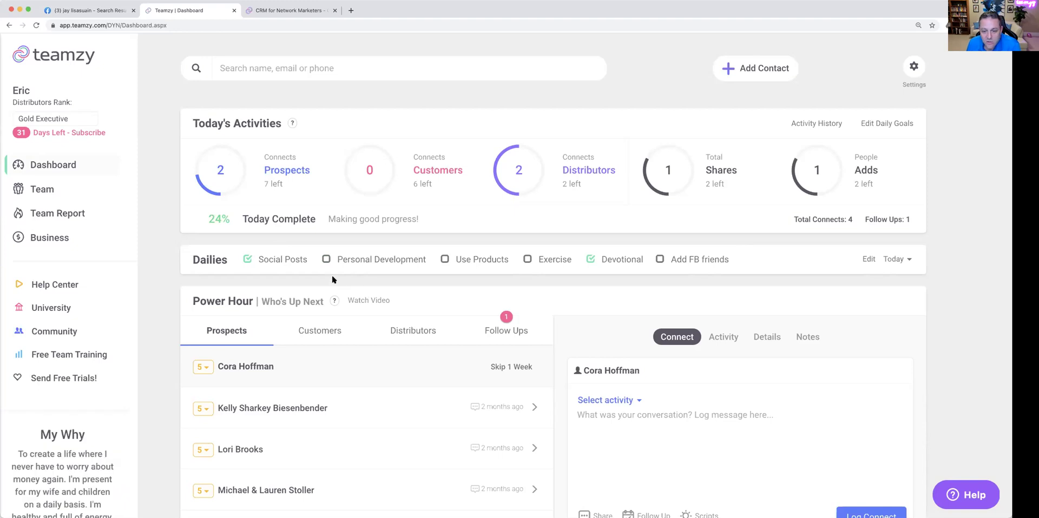
{"action": "left_click", "coordinate": [867, 260]}
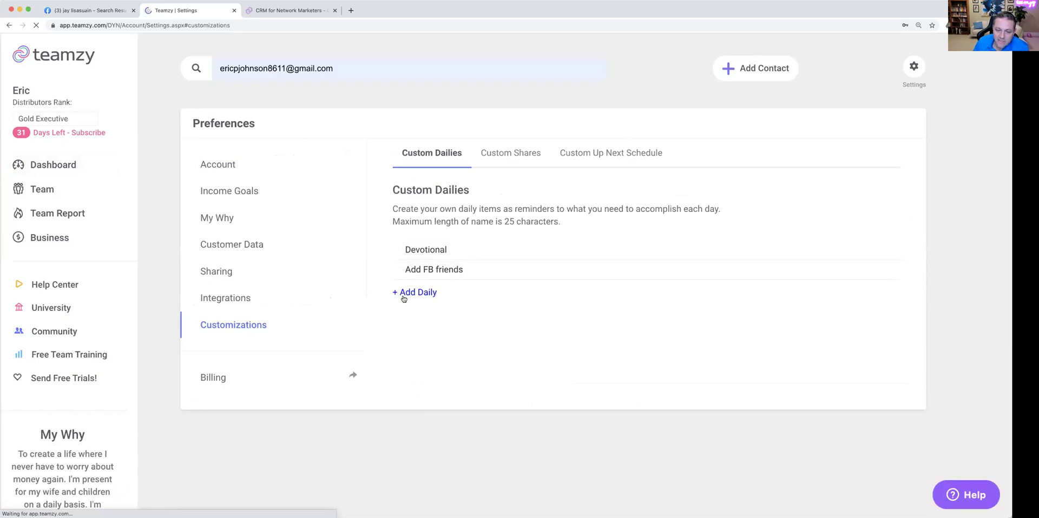
{"action": "left_click", "coordinate": [404, 293]}
{"action": "type", "text": "Walk the dog"}
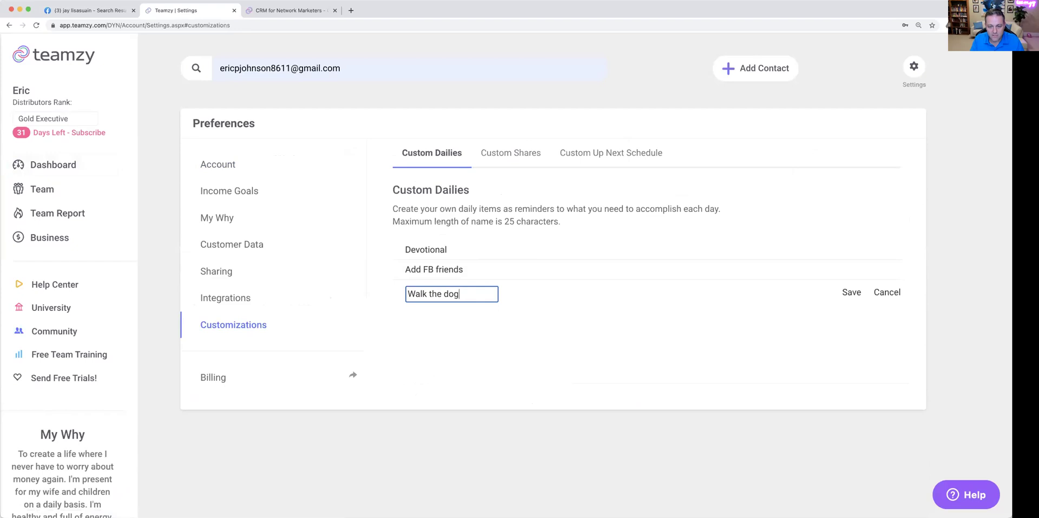
{"action": "left_click", "coordinate": [851, 292]}
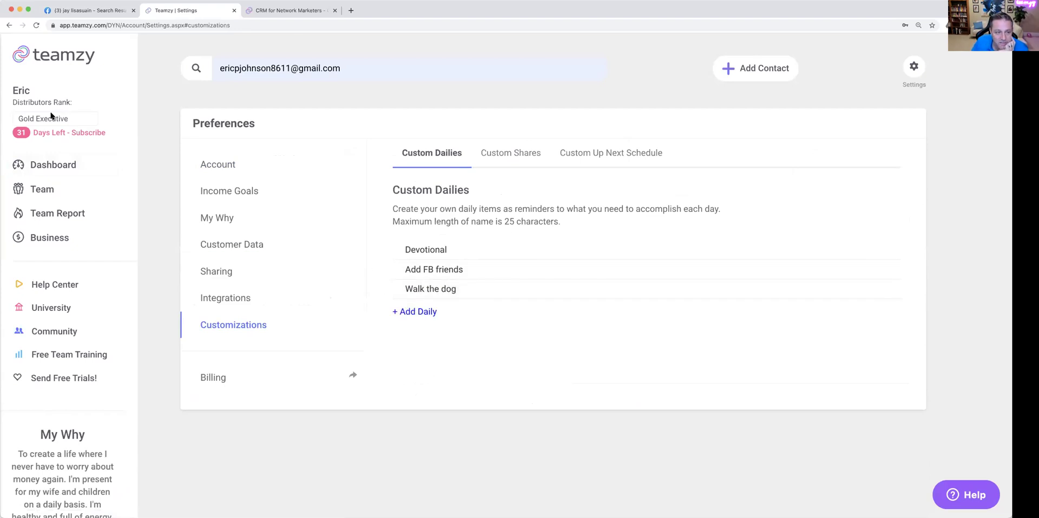
{"action": "left_click", "coordinate": [41, 166]}
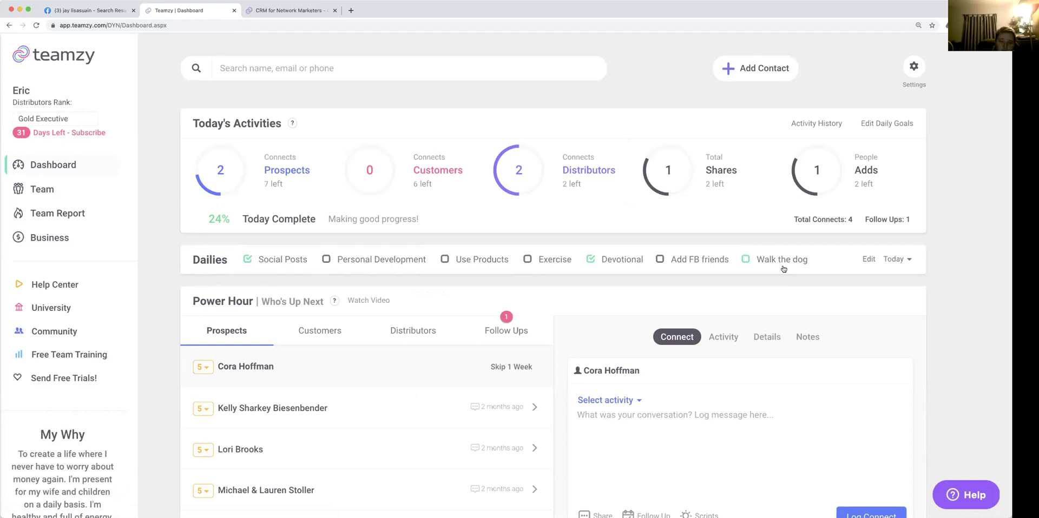
View the Custom Daily Stats for the last 30 days and close them
{"action": "scroll", "coordinate": [782, 269], "scroll_direction": "down", "scroll_amount": 3}
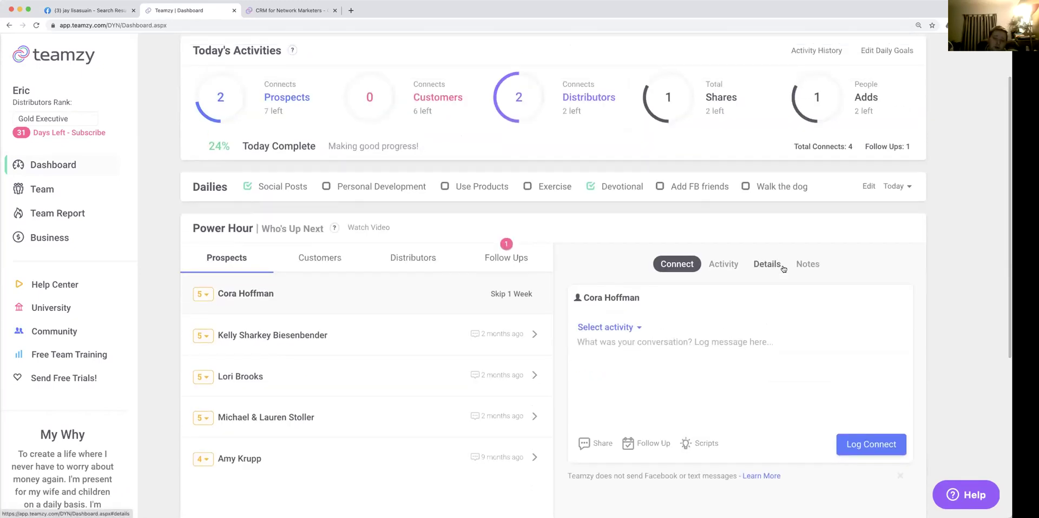
{"action": "scroll", "coordinate": [783, 269], "scroll_direction": "down", "scroll_amount": 4}
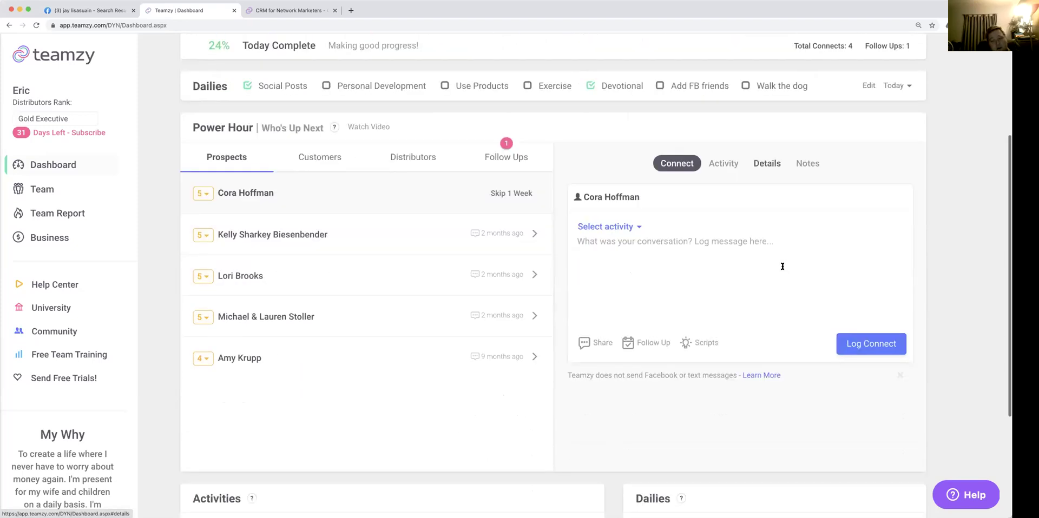
{"action": "scroll", "coordinate": [782, 266], "scroll_direction": "down", "scroll_amount": 2}
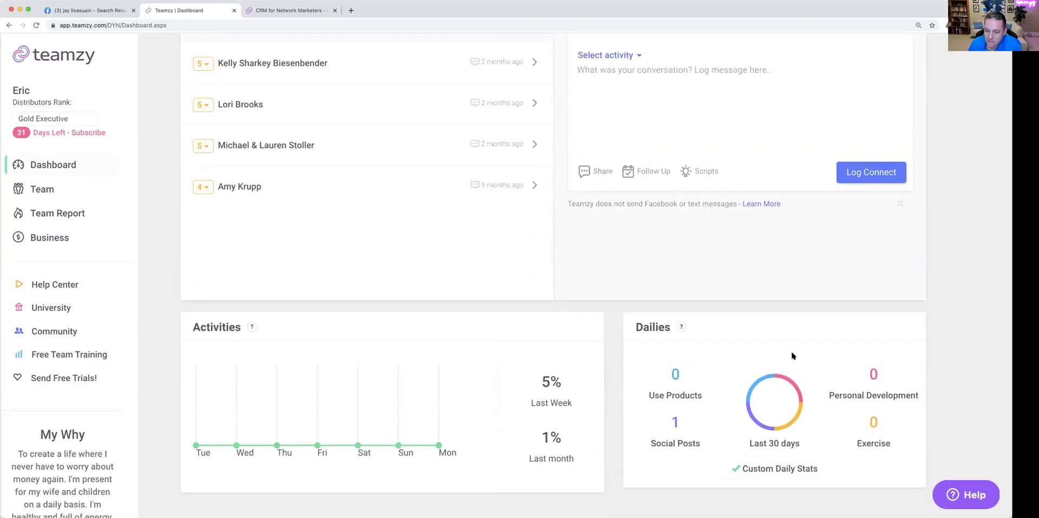
{"action": "left_click", "coordinate": [790, 472]}
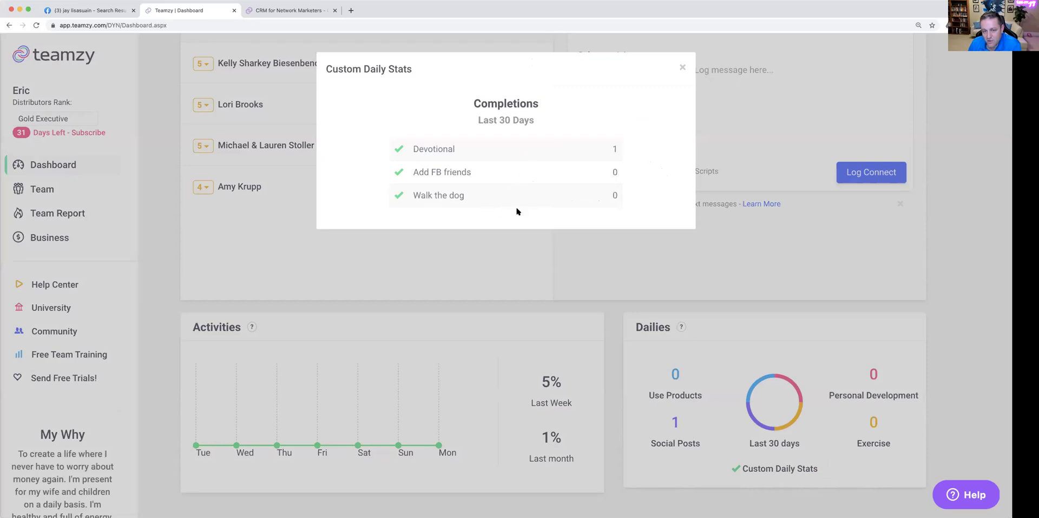
{"action": "left_click", "coordinate": [682, 67]}
{"action": "scroll", "coordinate": [753, 116], "scroll_direction": "up", "scroll_amount": 6}
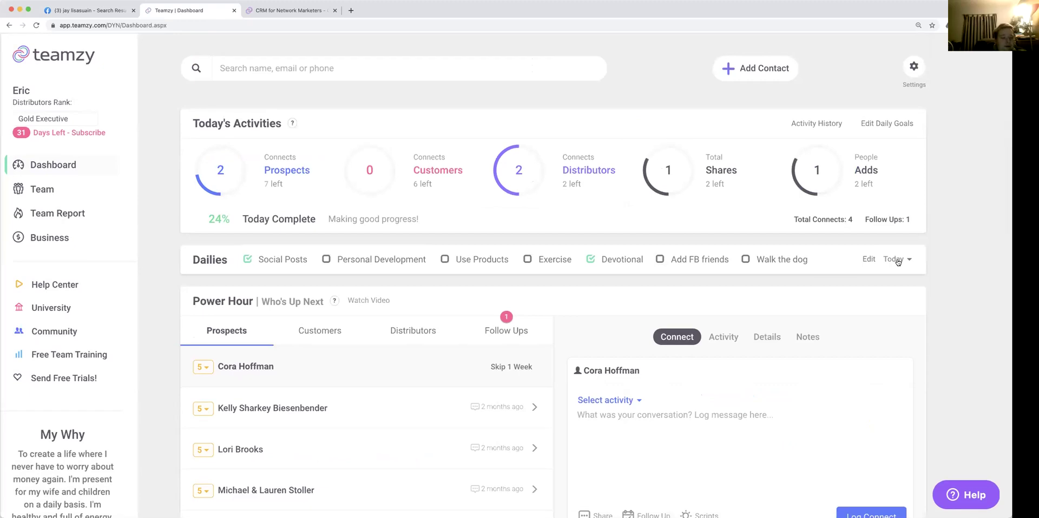
View the previous month in the Dailies date calendar and close it without choosing a day
{"action": "left_click", "coordinate": [897, 259]}
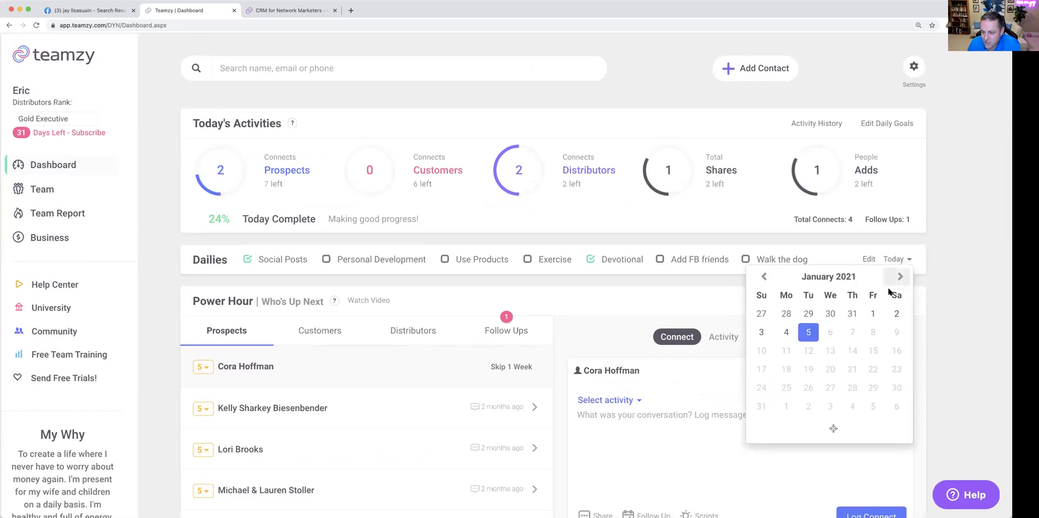
{"action": "left_click", "coordinate": [763, 278]}
{"action": "left_click", "coordinate": [903, 260]}
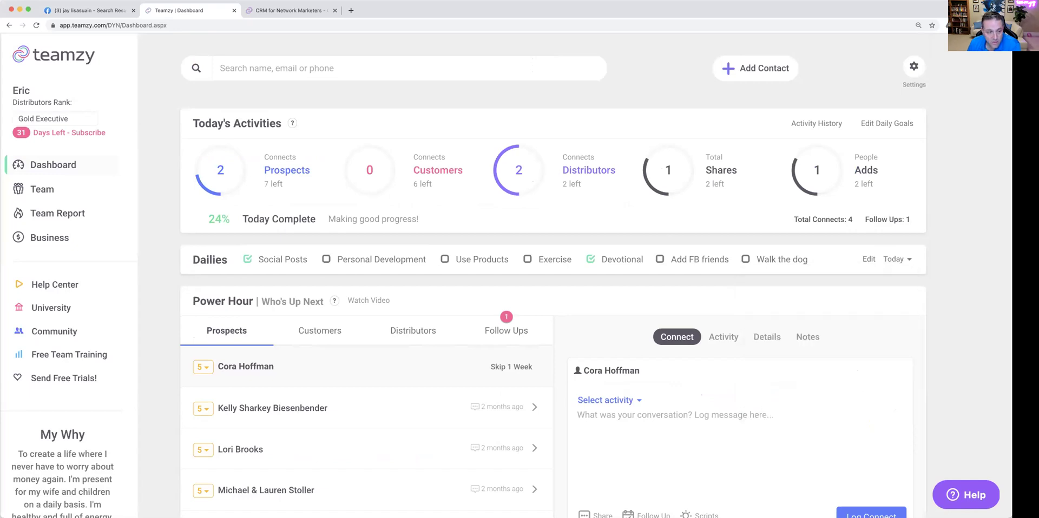
Review the Business page's stats, growth and activities charts, ratios, connects and activity history, and go back to the dashboard
{"action": "left_click", "coordinate": [57, 243]}
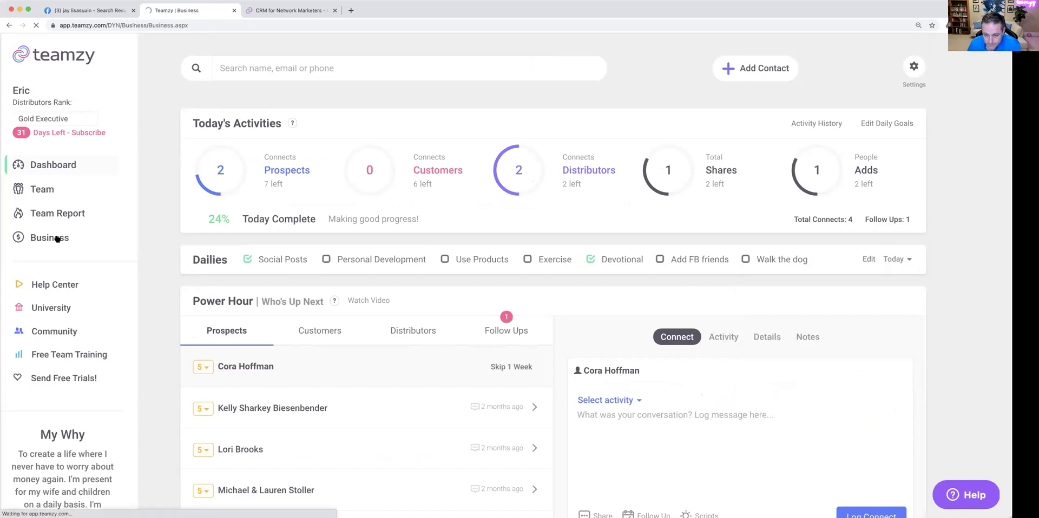
{"action": "scroll", "coordinate": [760, 382], "scroll_direction": "down", "scroll_amount": 6}
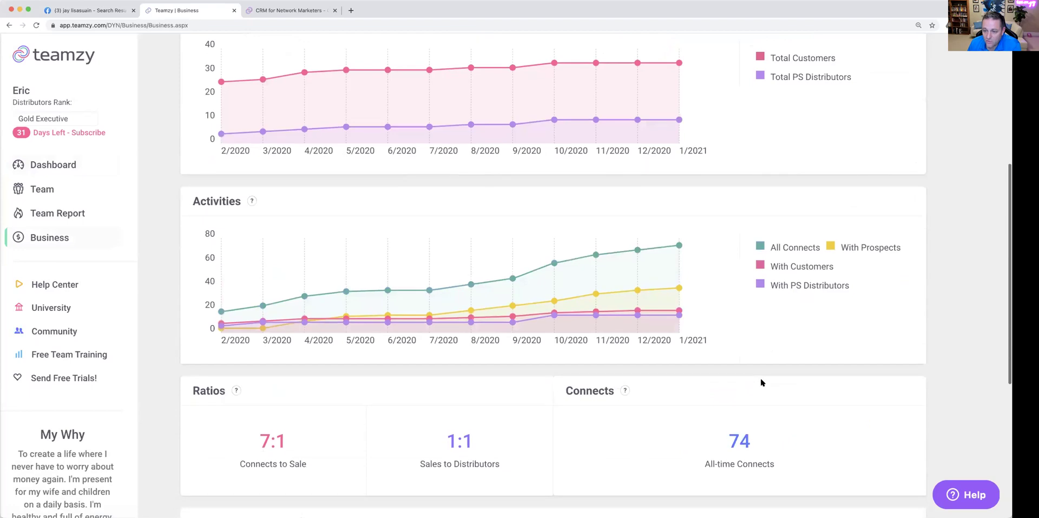
{"action": "scroll", "coordinate": [761, 383], "scroll_direction": "down", "scroll_amount": 4}
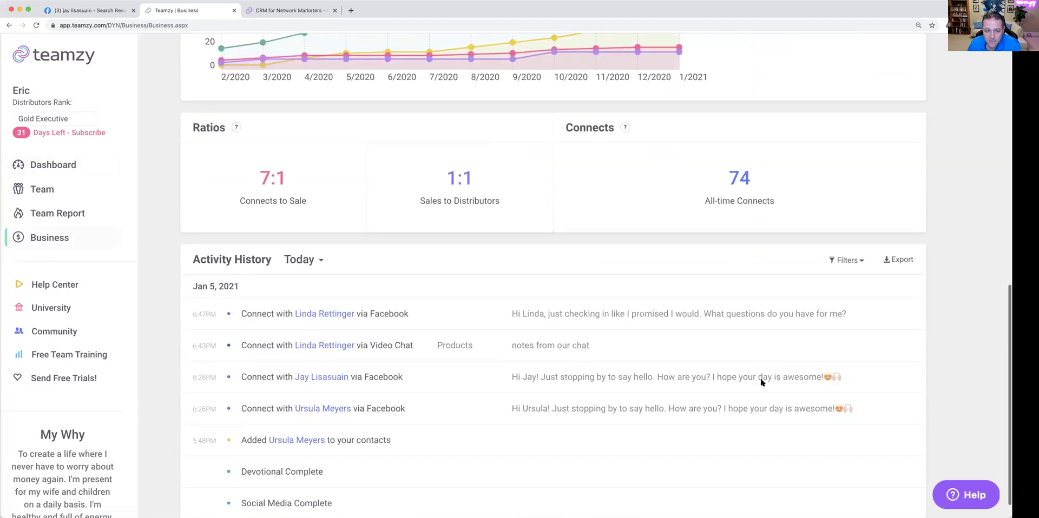
{"action": "scroll", "coordinate": [561, 173], "scroll_direction": "up", "scroll_amount": 5}
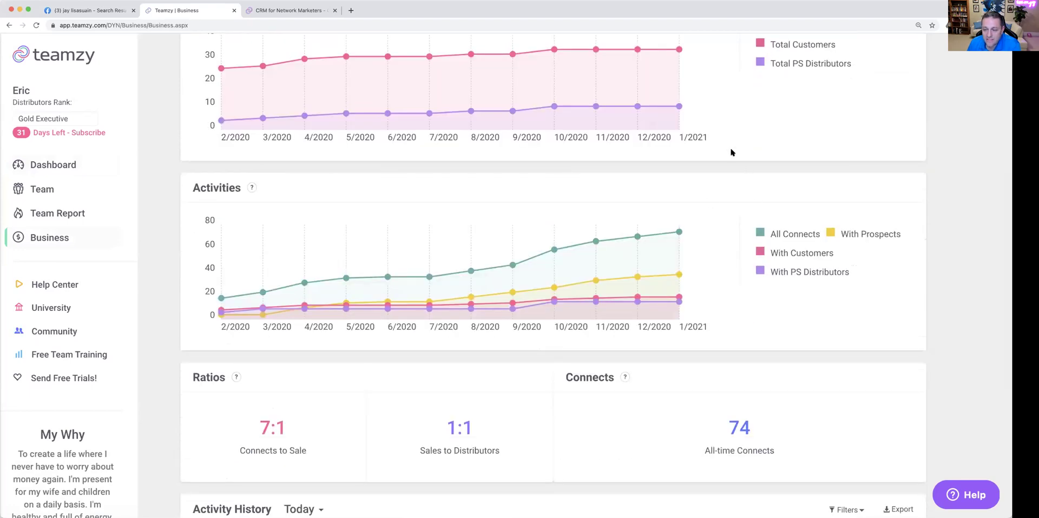
{"action": "scroll", "coordinate": [730, 153], "scroll_direction": "up", "scroll_amount": 1}
{"action": "scroll", "coordinate": [899, 277], "scroll_direction": "up", "scroll_amount": 2}
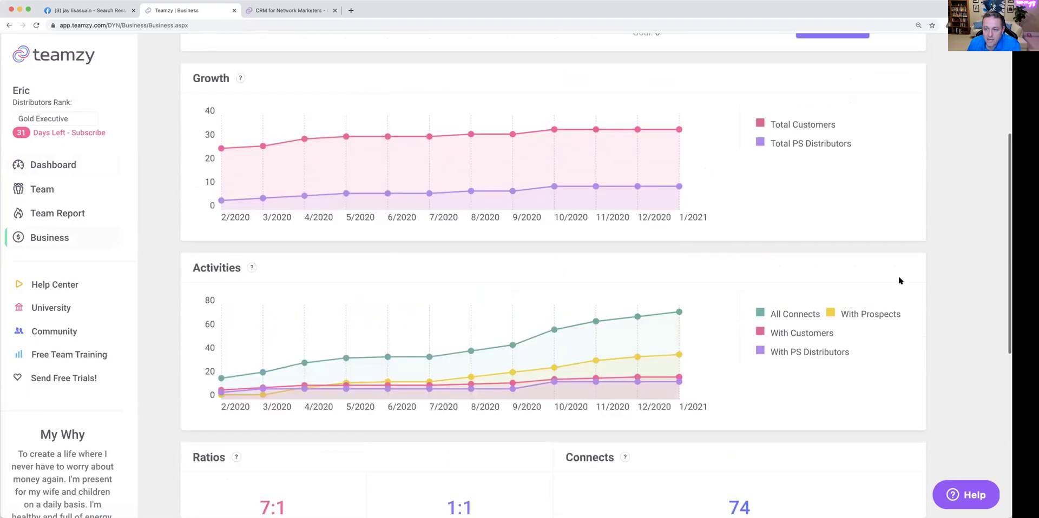
{"action": "scroll", "coordinate": [899, 280], "scroll_direction": "down", "scroll_amount": 3}
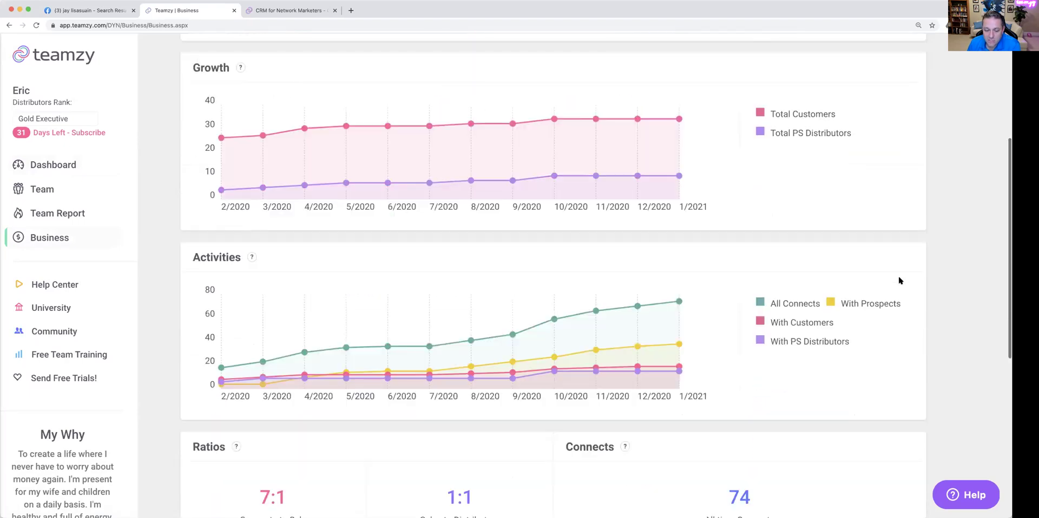
{"action": "scroll", "coordinate": [898, 280], "scroll_direction": "down", "scroll_amount": 2}
{"action": "scroll", "coordinate": [898, 281], "scroll_direction": "up", "scroll_amount": 3}
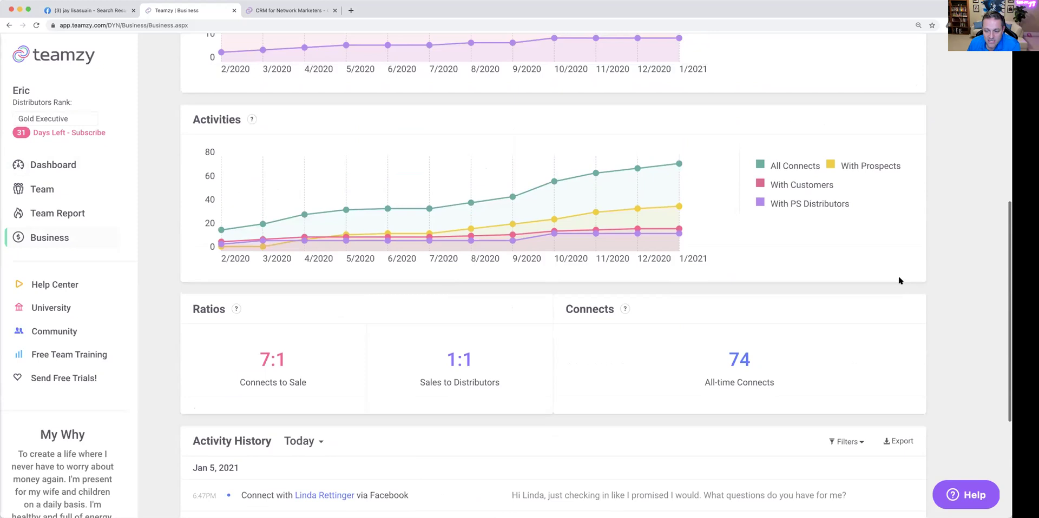
{"action": "scroll", "coordinate": [899, 281], "scroll_direction": "up", "scroll_amount": 5}
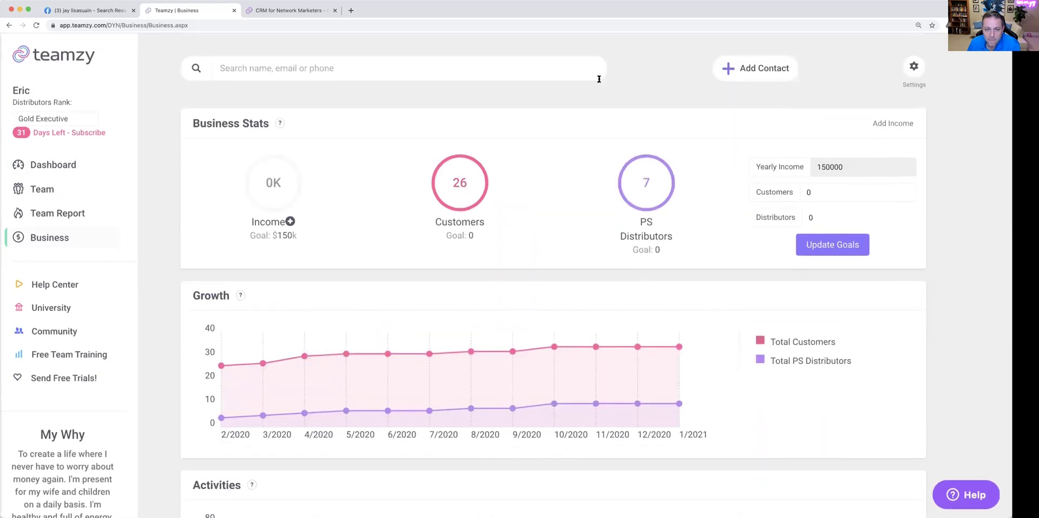
{"action": "left_click", "coordinate": [53, 165]}
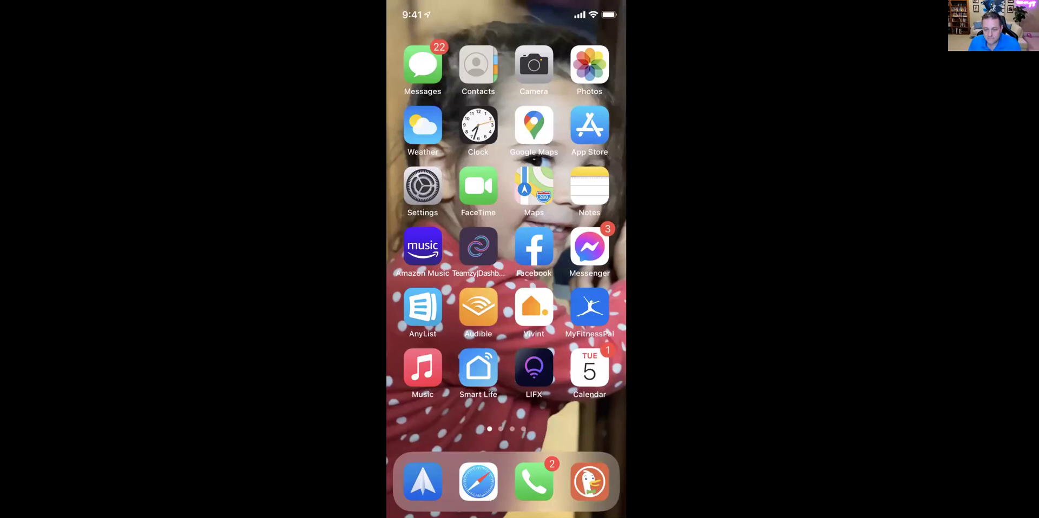
Launch Teamzy from the phone's home screen and look through Today's Activities, Power Hour and Dailies on the mobile dashboard
{"action": "left_click", "coordinate": [478, 246]}
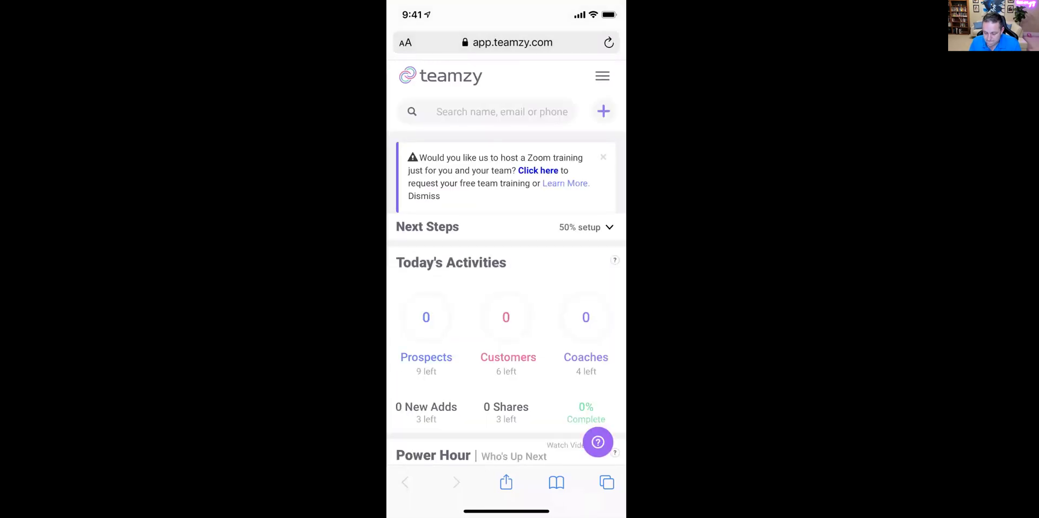
{"action": "scroll", "coordinate": [506, 271], "scroll_direction": "down", "scroll_amount": 2}
{"action": "scroll", "coordinate": [506, 270], "scroll_direction": "down", "scroll_amount": 5}
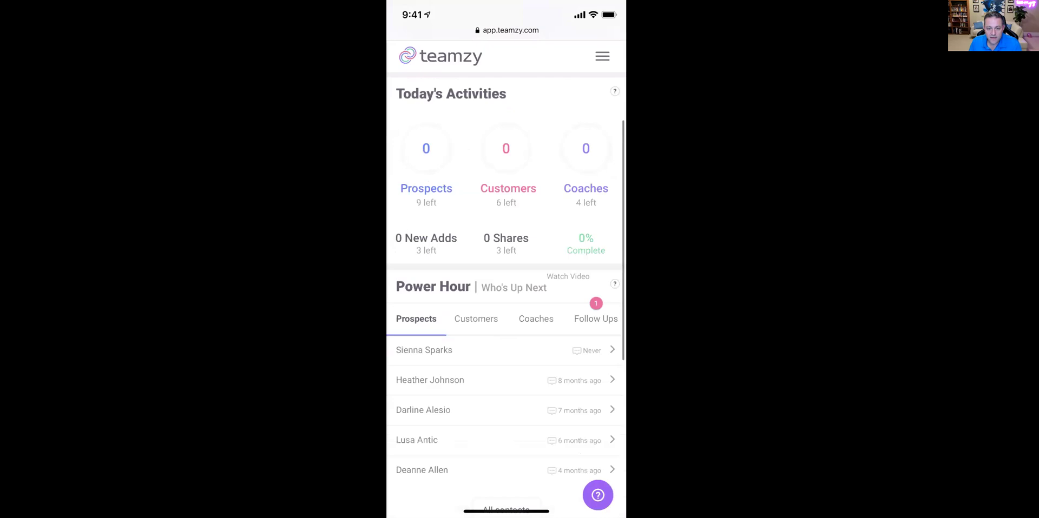
{"action": "scroll", "coordinate": [506, 270], "scroll_direction": "down", "scroll_amount": 7}
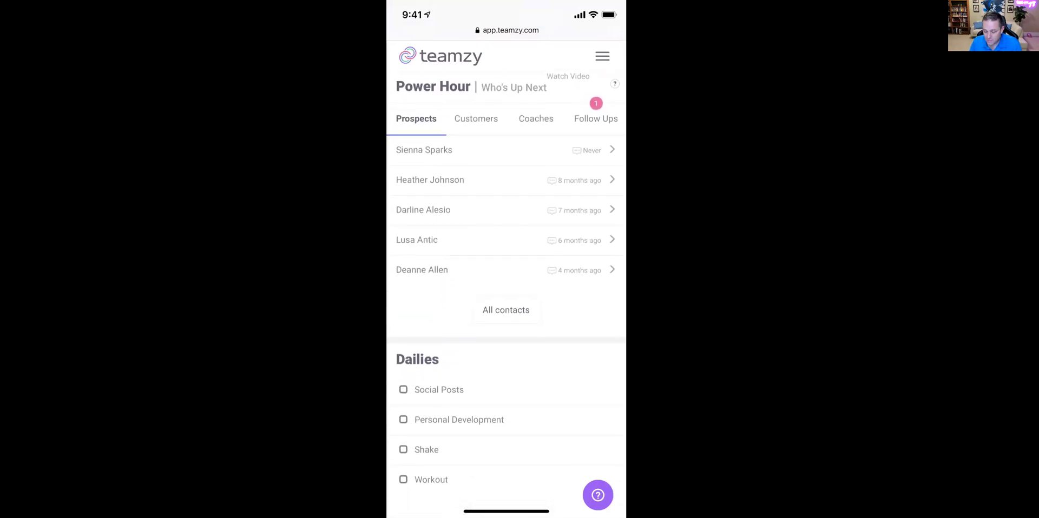
Open the first Power Hour prospect and copy the Connect 1 script from the script ideas
{"action": "left_click", "coordinate": [424, 150]}
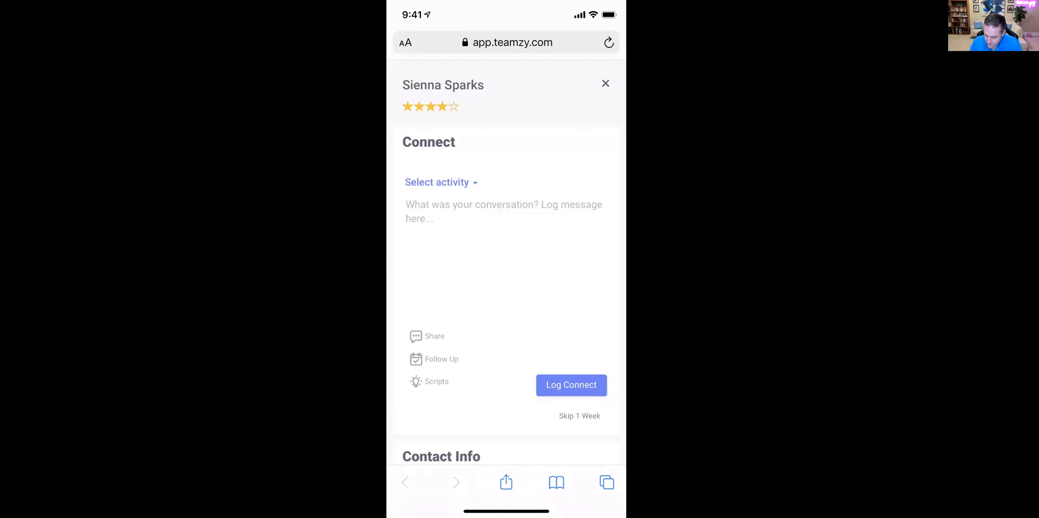
{"action": "left_click", "coordinate": [429, 382]}
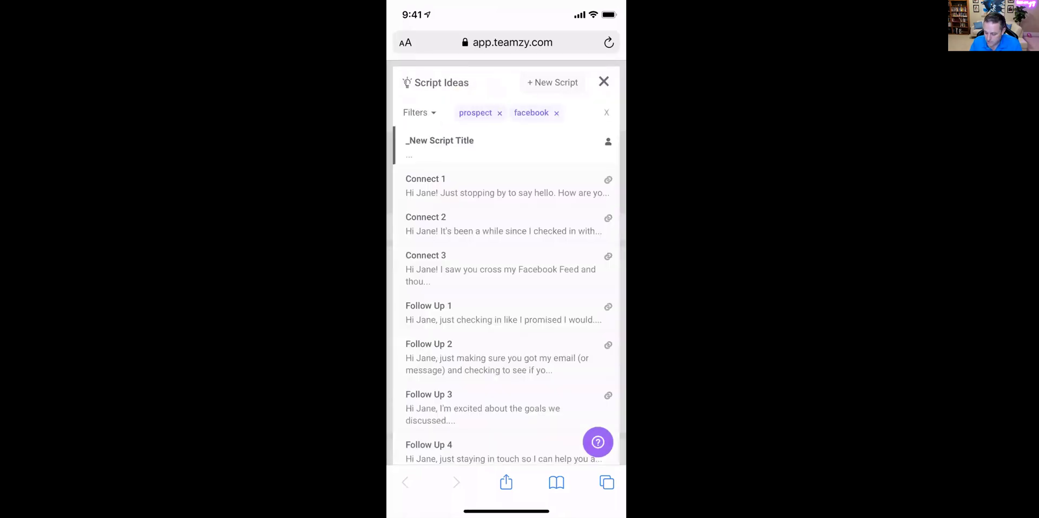
{"action": "left_click", "coordinate": [425, 186]}
{"action": "left_click", "coordinate": [499, 423]}
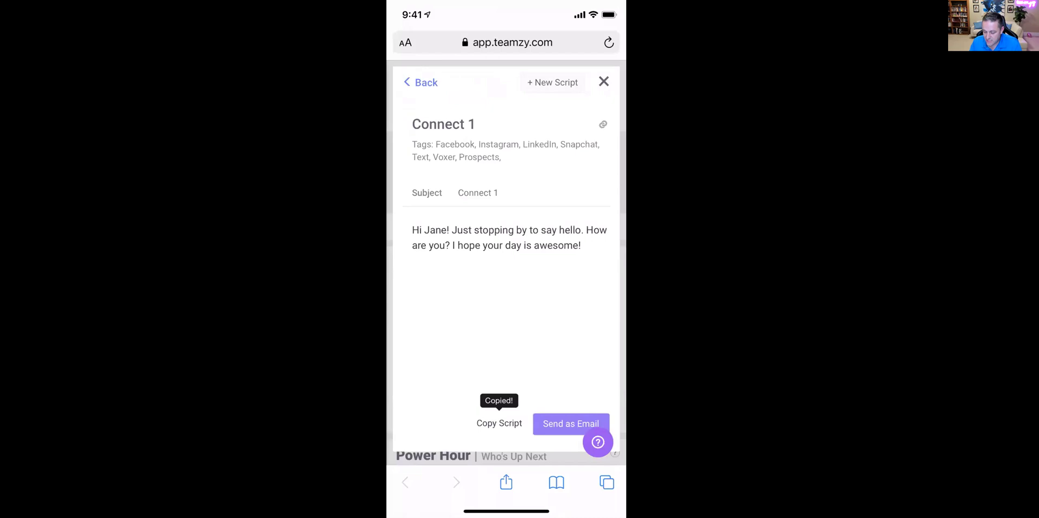